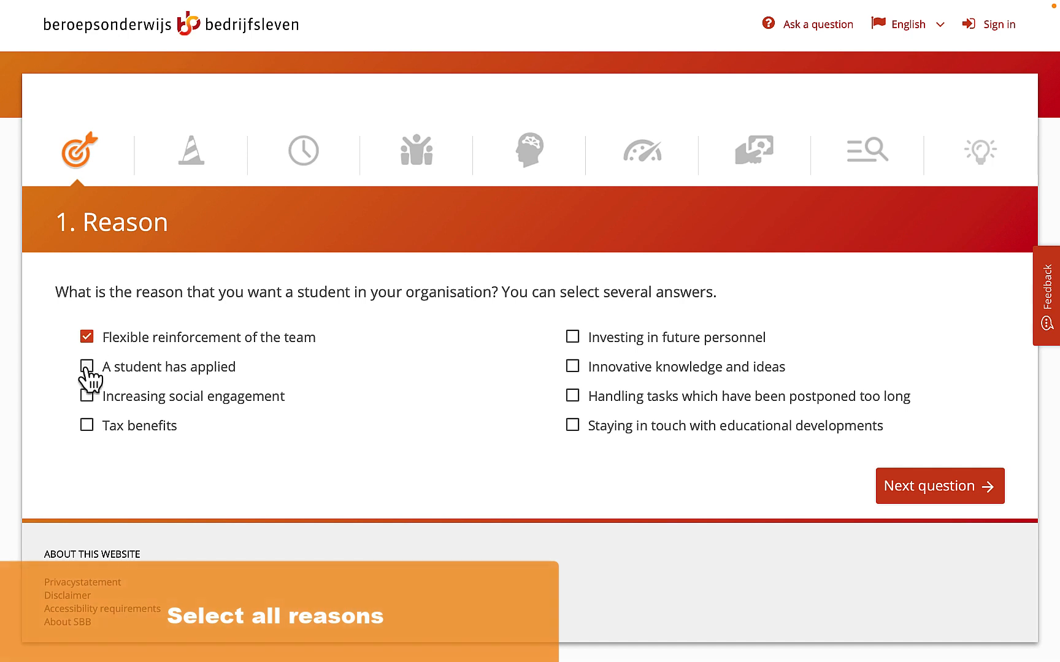
- Select all remaining reasons, from Tax benefits through Staying in touch with educational developments, and continue to the Safety question
click(87, 426)
click(573, 339)
click(574, 427)
click(922, 482)
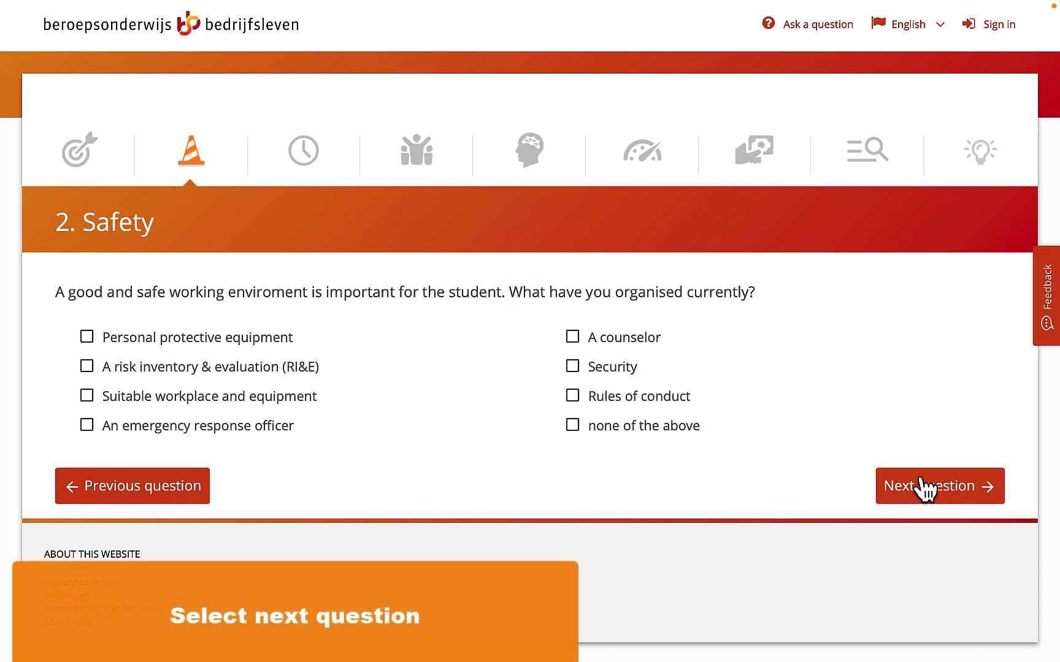
- Mark the first seven safety provisions, from Personal protective equipment to Rules of conduct, and continue to the Capacity question
click(87, 338)
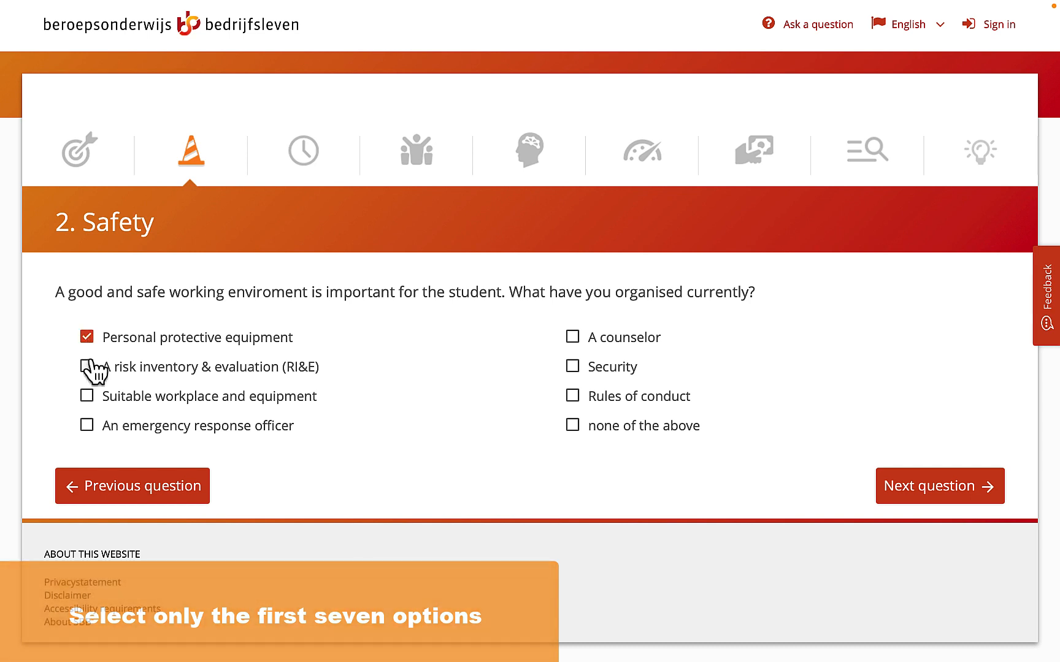
click(88, 368)
click(87, 397)
click(88, 426)
click(573, 337)
click(572, 367)
click(574, 396)
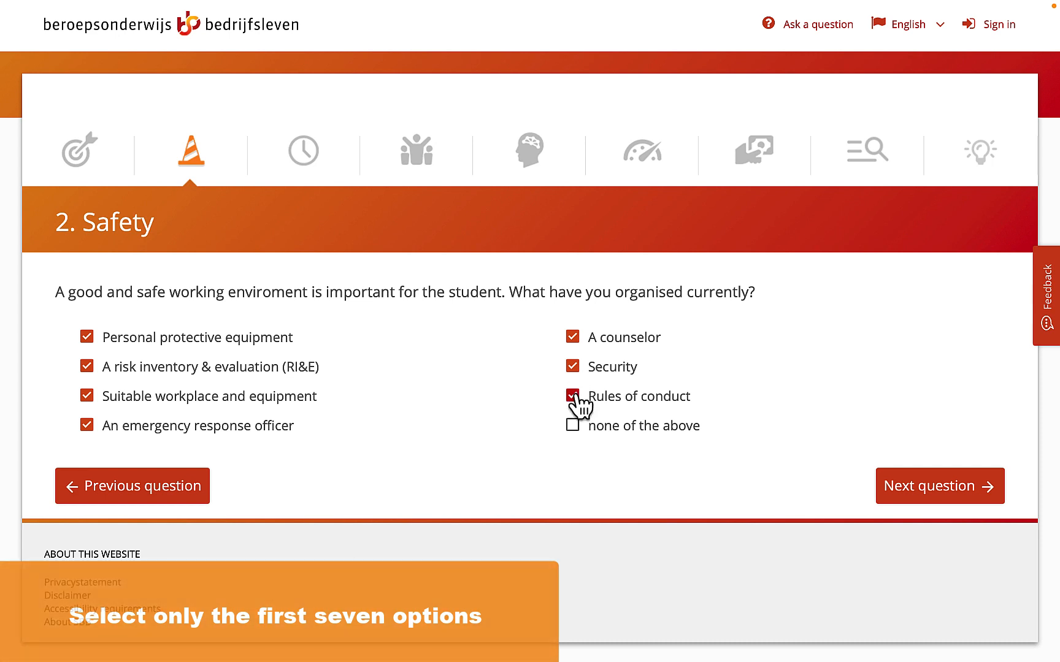
click(909, 489)
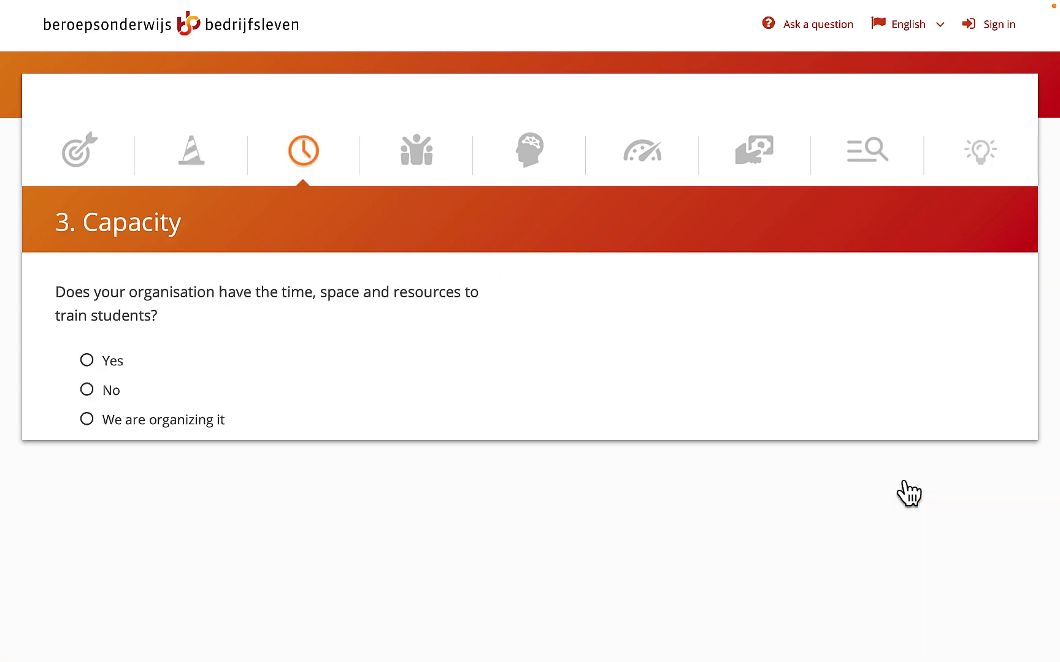
- Answer Yes to the Capacity, Workplace trainer, and Guiding and assessing questions, continuing to Work placement
click(89, 361)
click(940, 568)
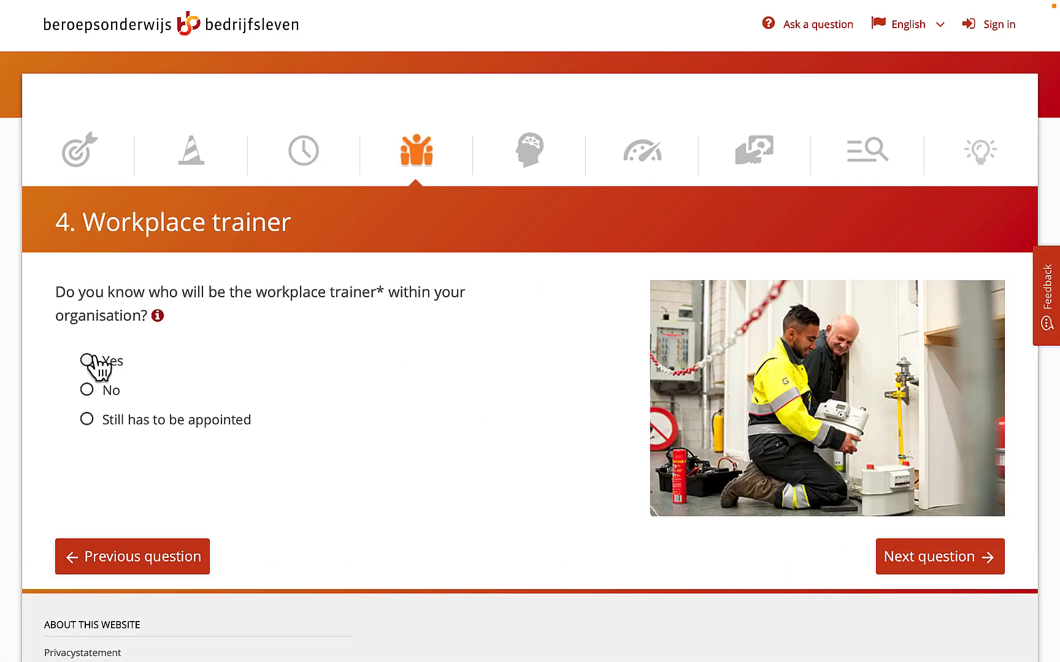
click(95, 360)
click(907, 567)
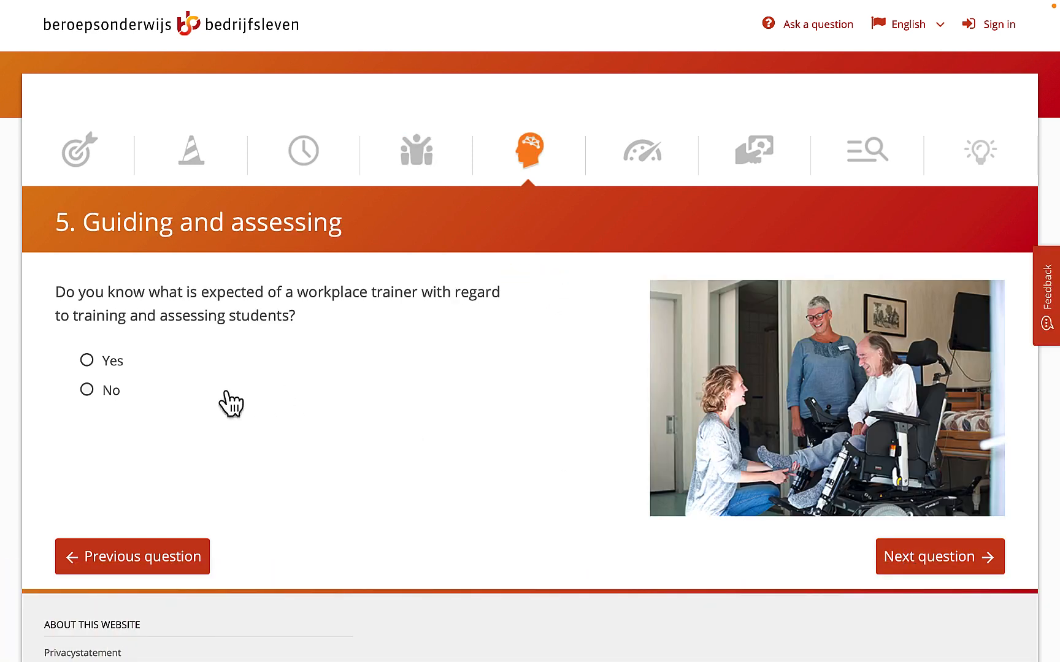
click(100, 364)
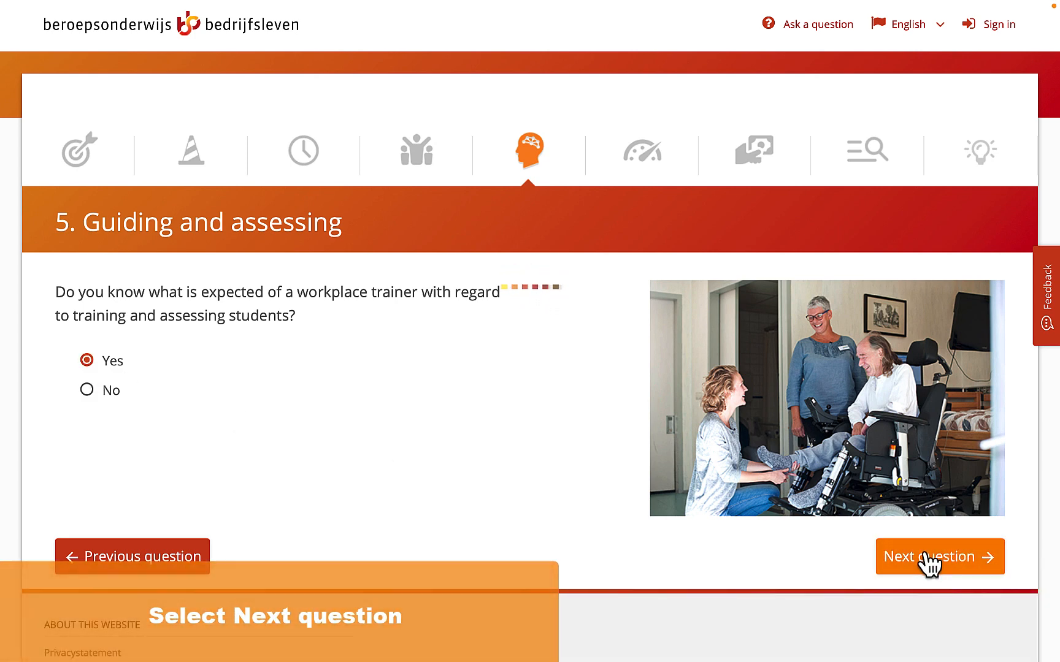
click(929, 558)
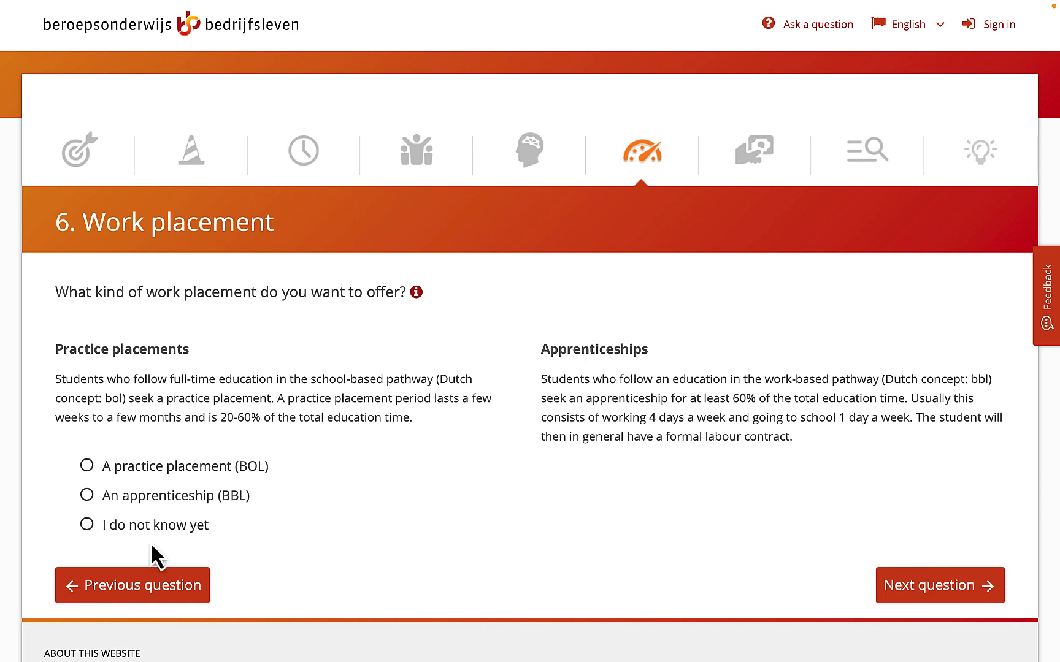
- Choose a practice placement (BOL), answer Yes to the Cost question, and proceed to training selection
click(87, 467)
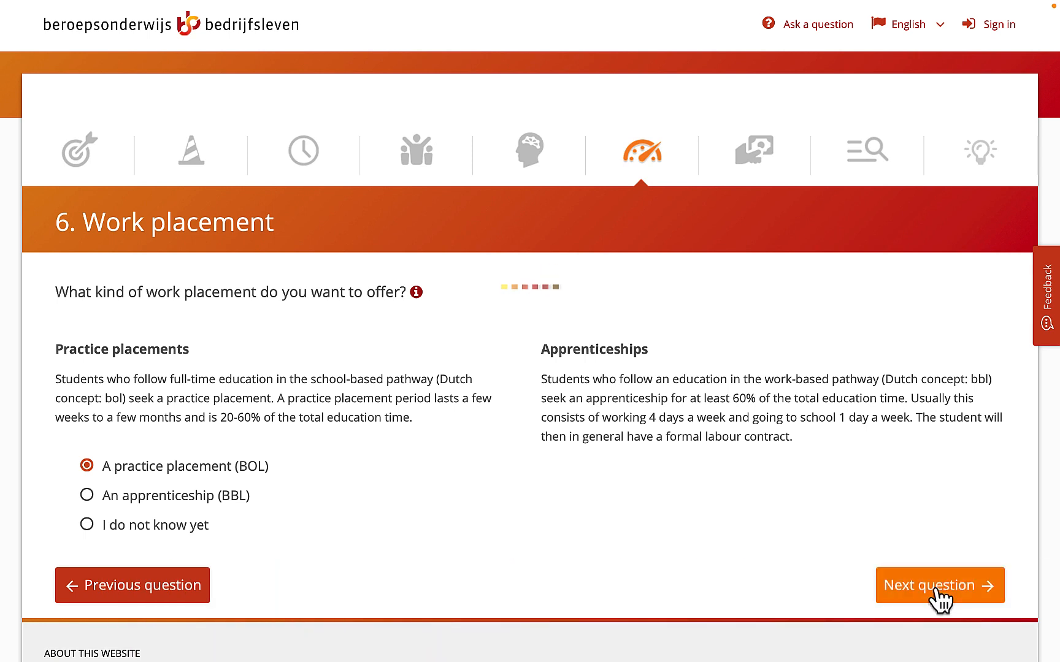
click(938, 589)
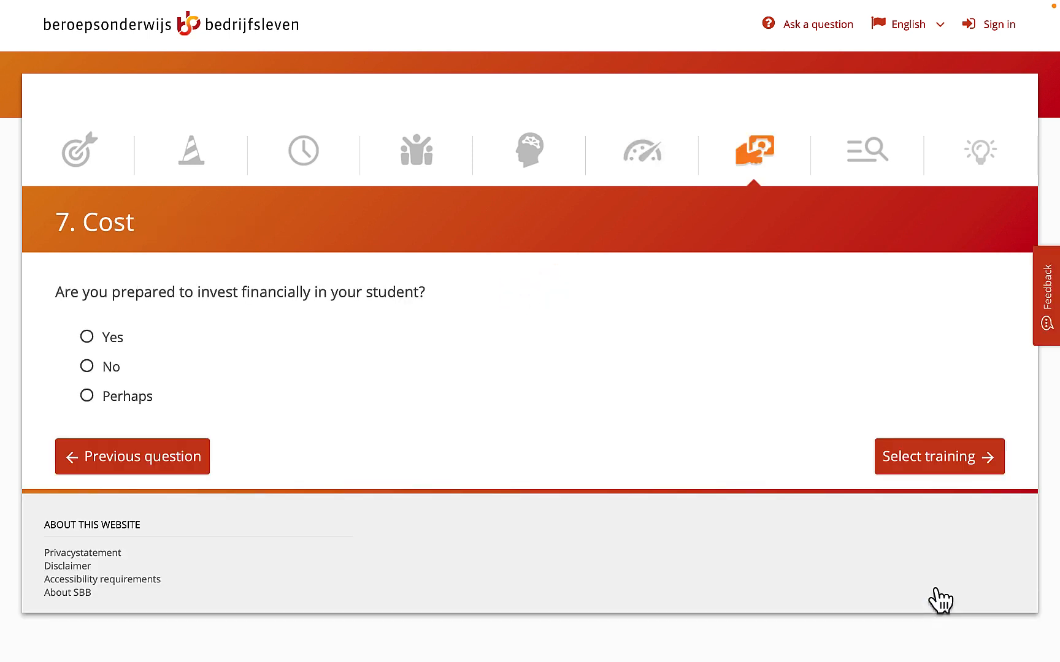
click(87, 339)
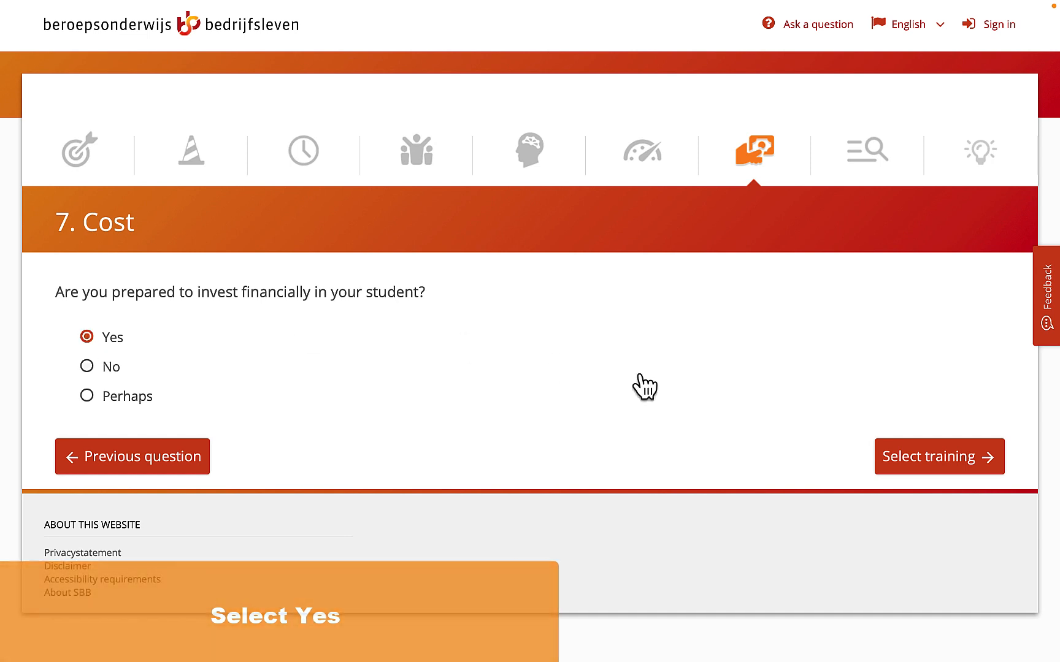
click(929, 460)
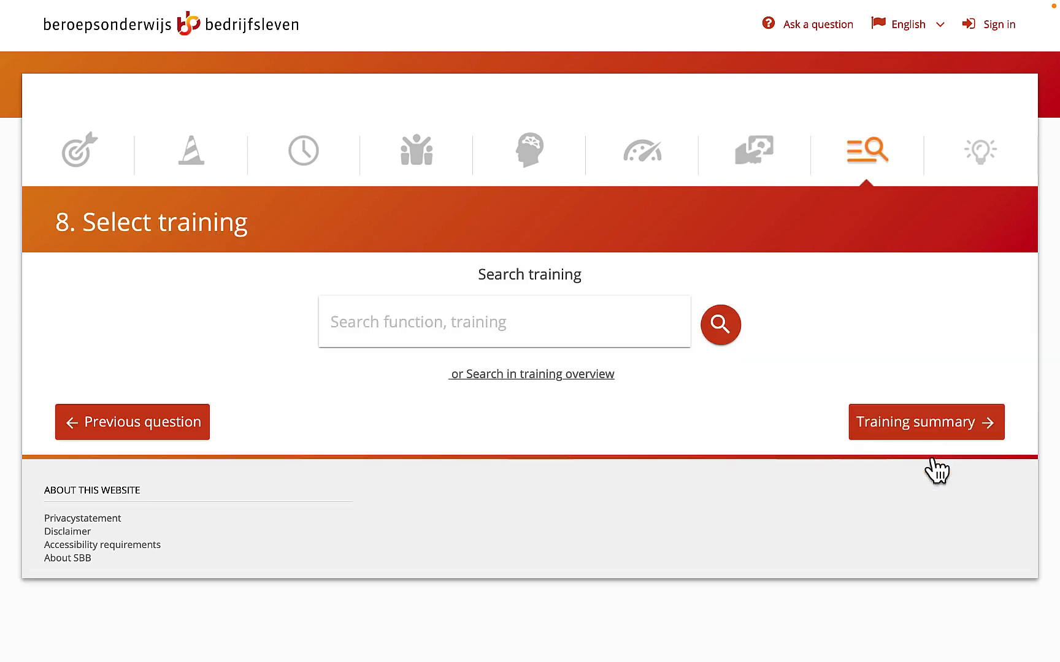
- Search for "Hospitality manager" and add the Hospitality manager/entrepreneur training to the selection
click(526, 327)
text(Hospitality manager)
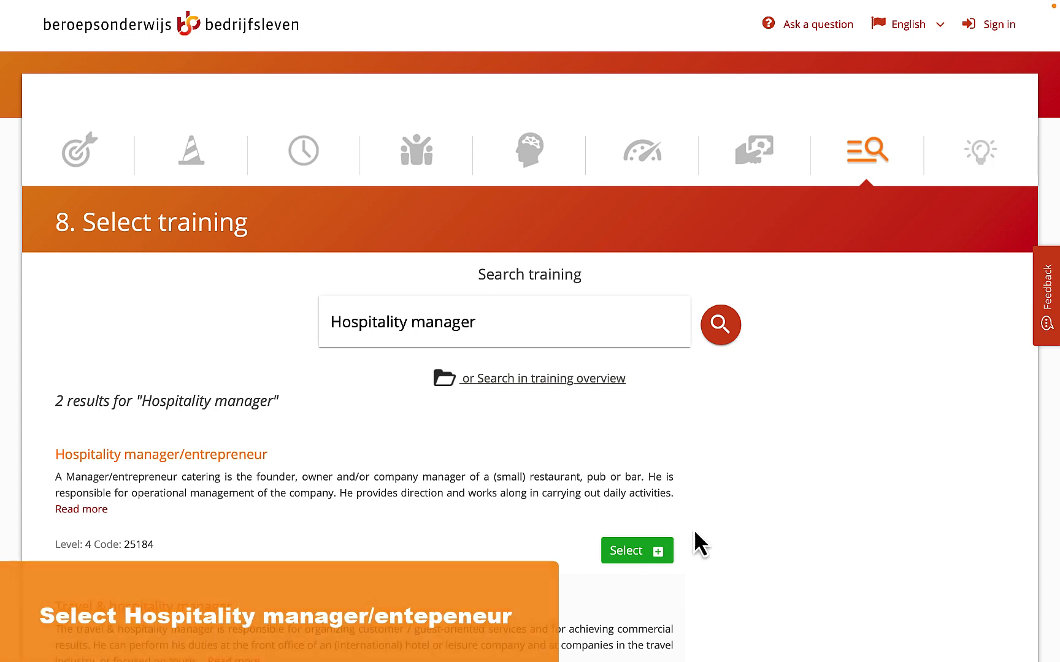
click(661, 550)
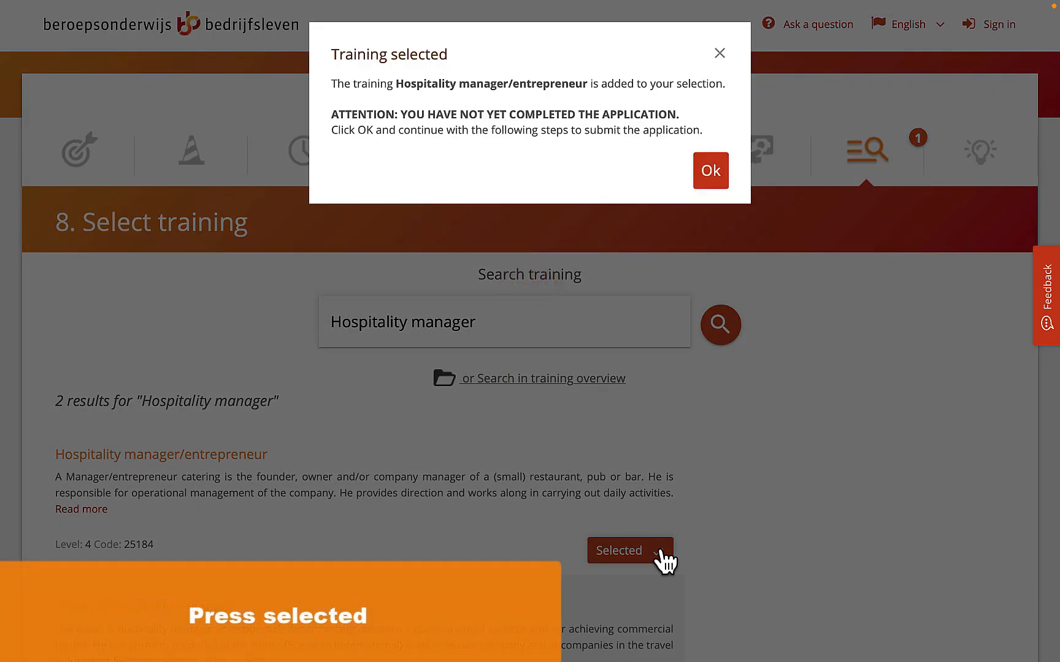
click(711, 175)
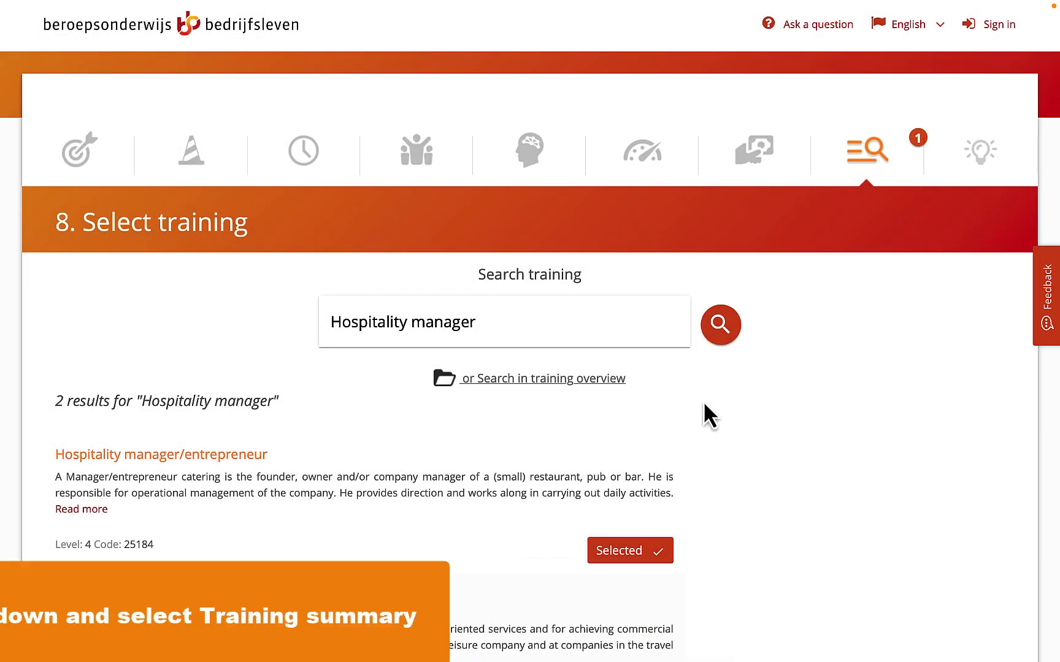
- Proceed through the training summary to the quickscan results
scroll(705, 414, down, 5)
click(877, 522)
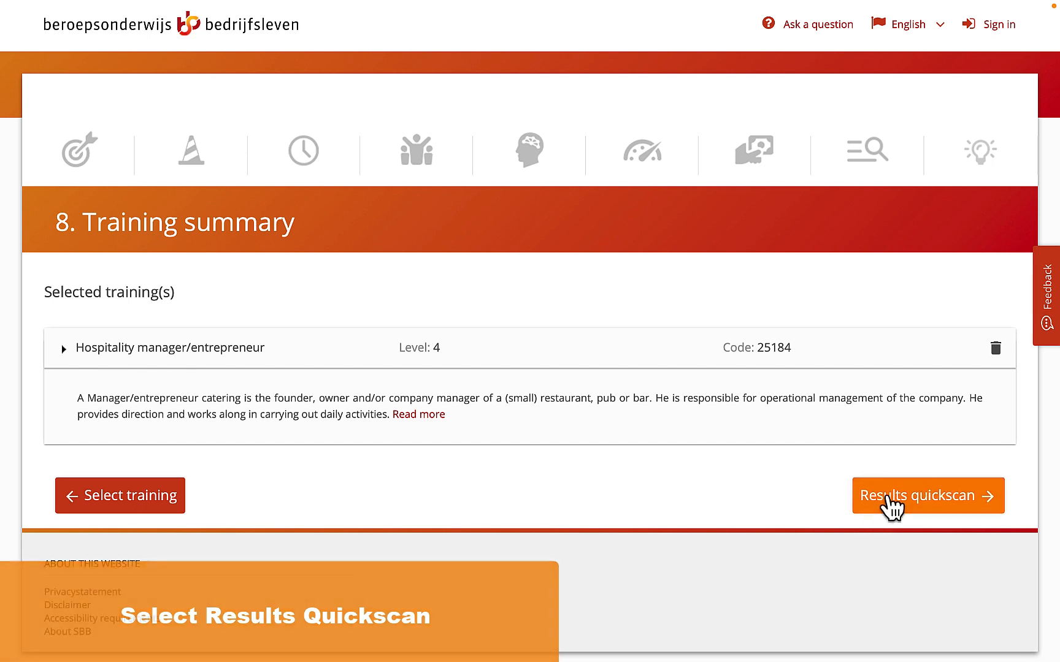
click(886, 504)
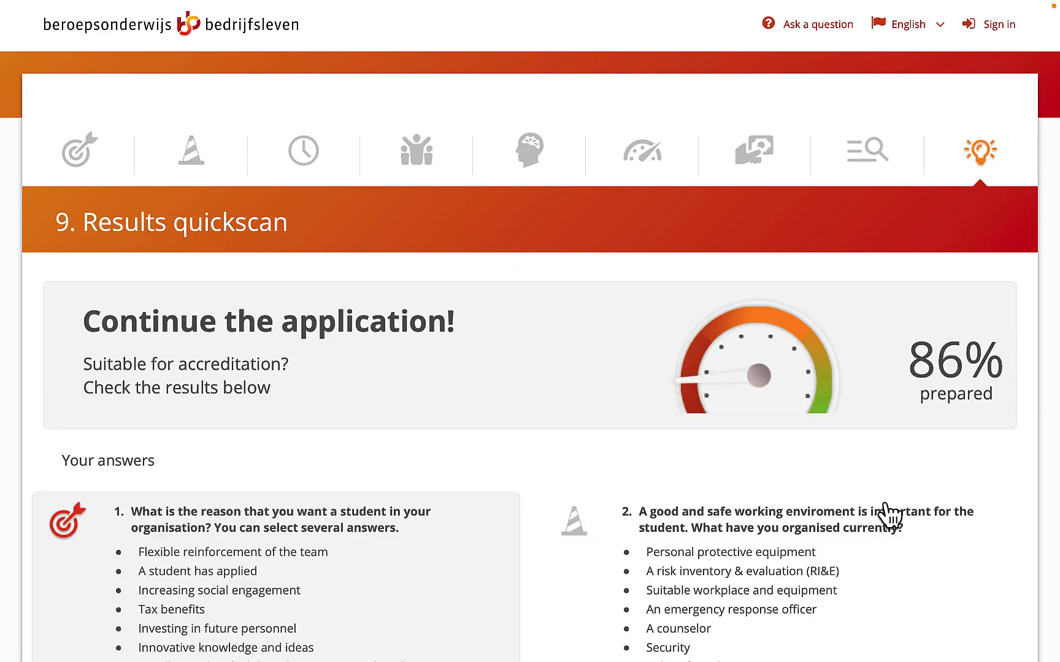
- Read the explanations for the safety answers (question 2) and the reasons (question 1), closing each one
scroll(878, 507, down, 2)
scroll(879, 508, down, 2)
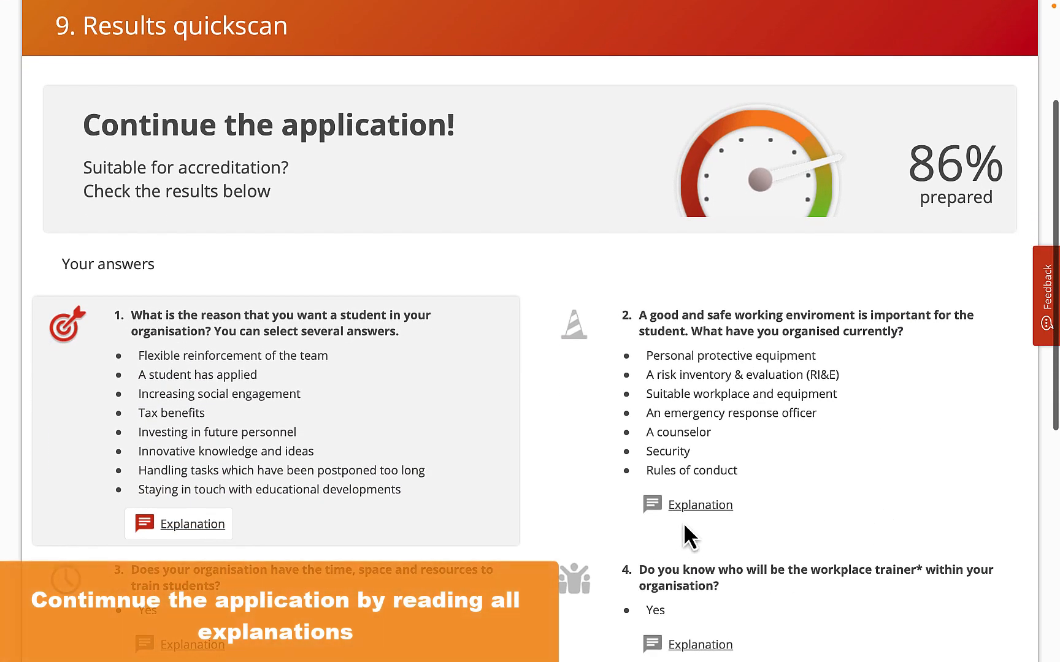
click(685, 507)
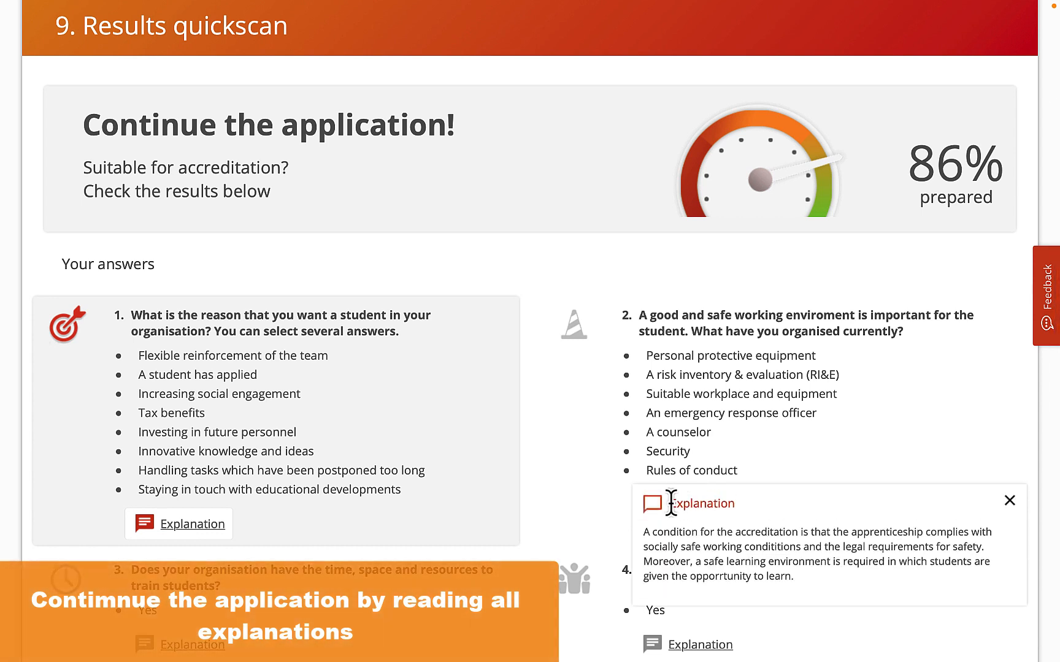
click(1009, 502)
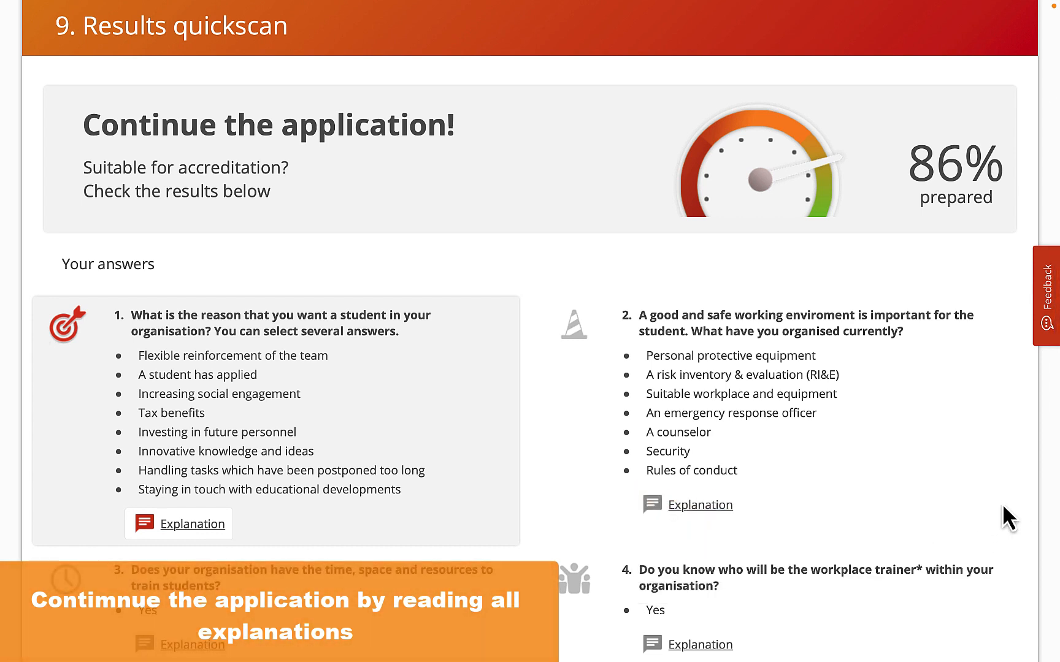
click(192, 538)
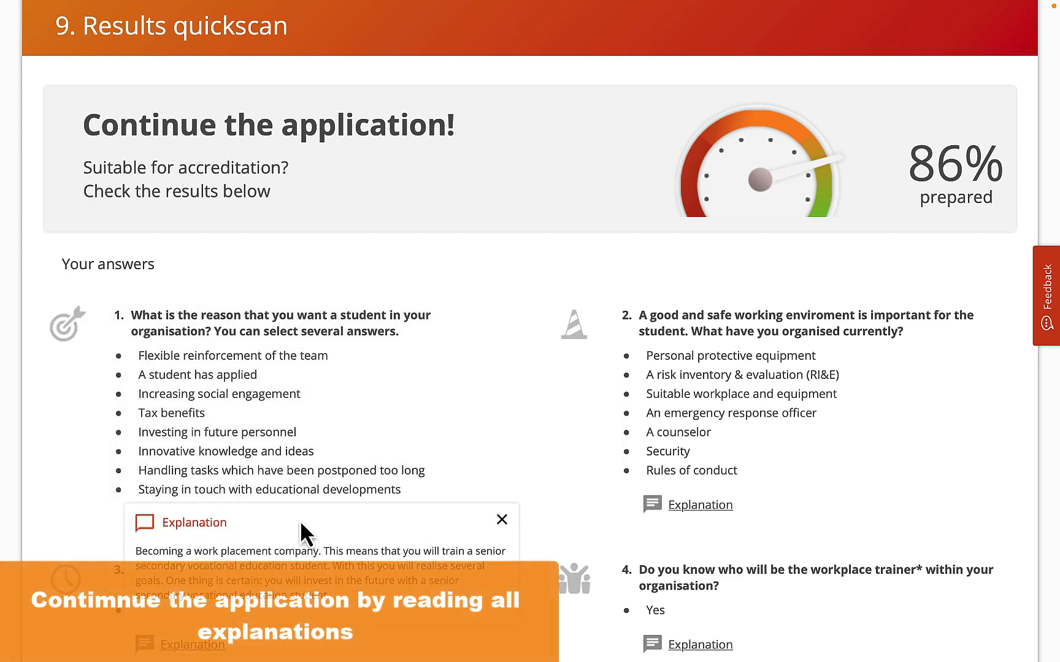
click(503, 521)
- Read and close the explanations for questions 3, 5 and 7 on capacity, workplace trainer expectations and financial investment
scroll(429, 552, down, 1)
scroll(368, 564, down, 1)
click(192, 578)
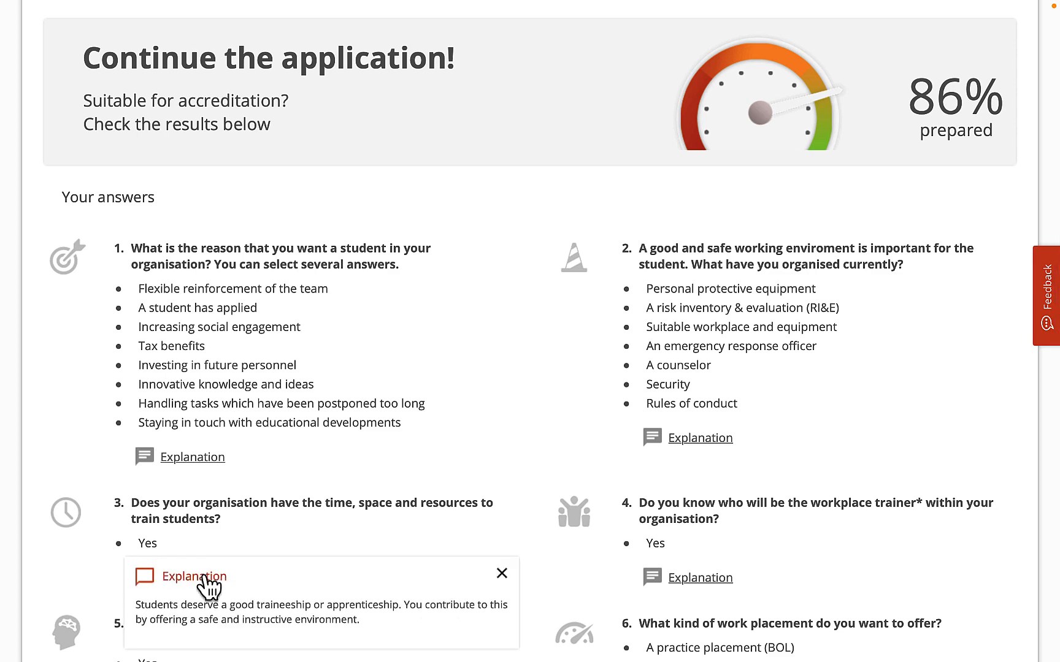
scroll(203, 573, down, 5)
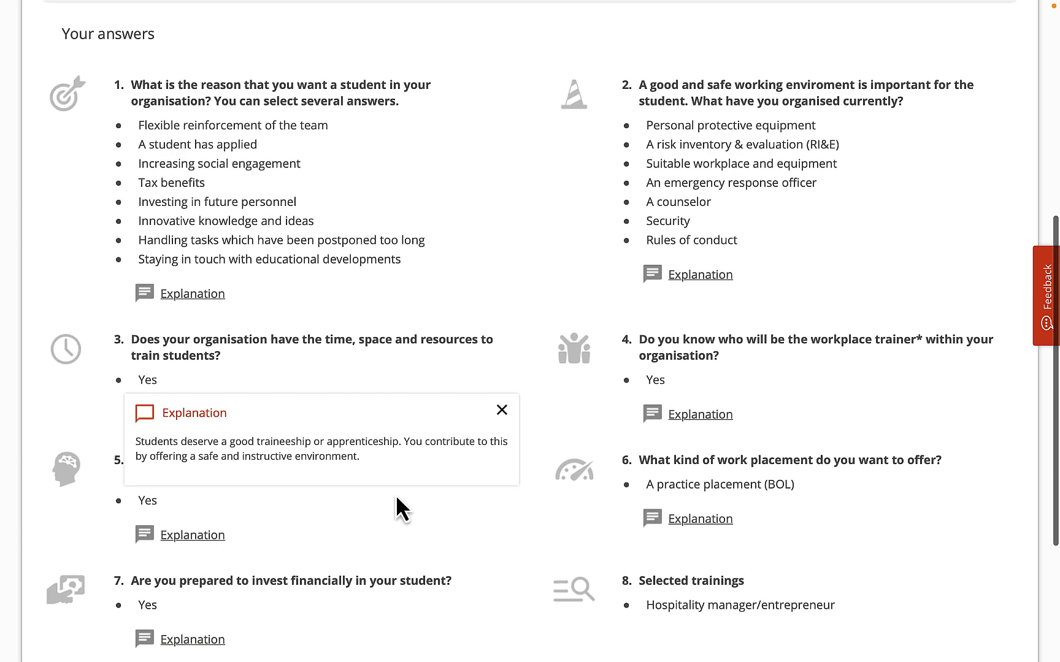
click(502, 414)
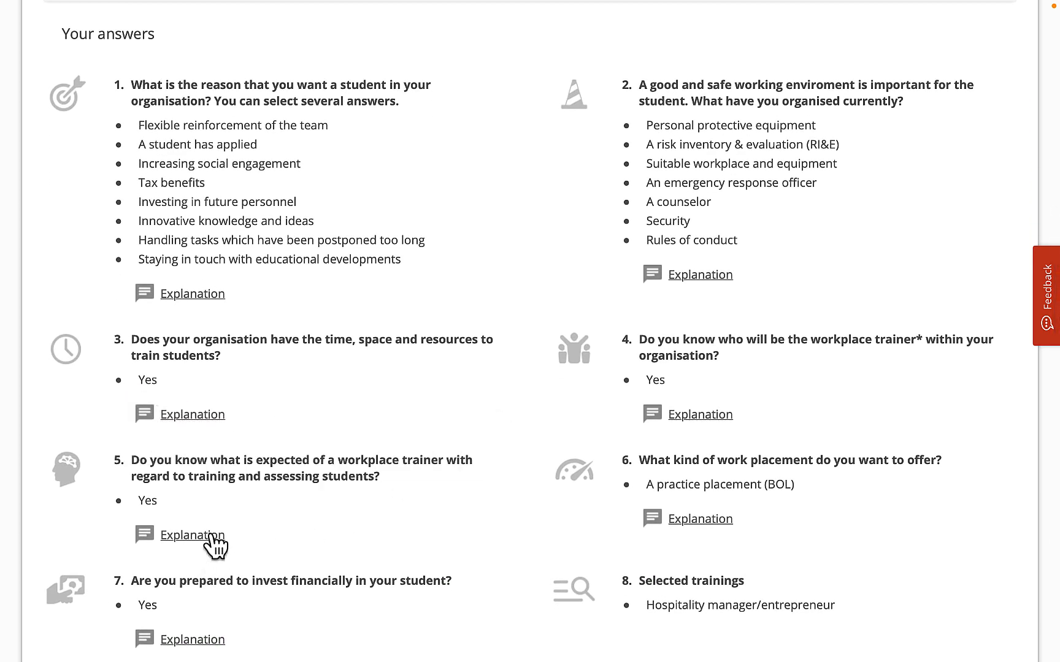
click(192, 535)
scroll(380, 538, down, 3)
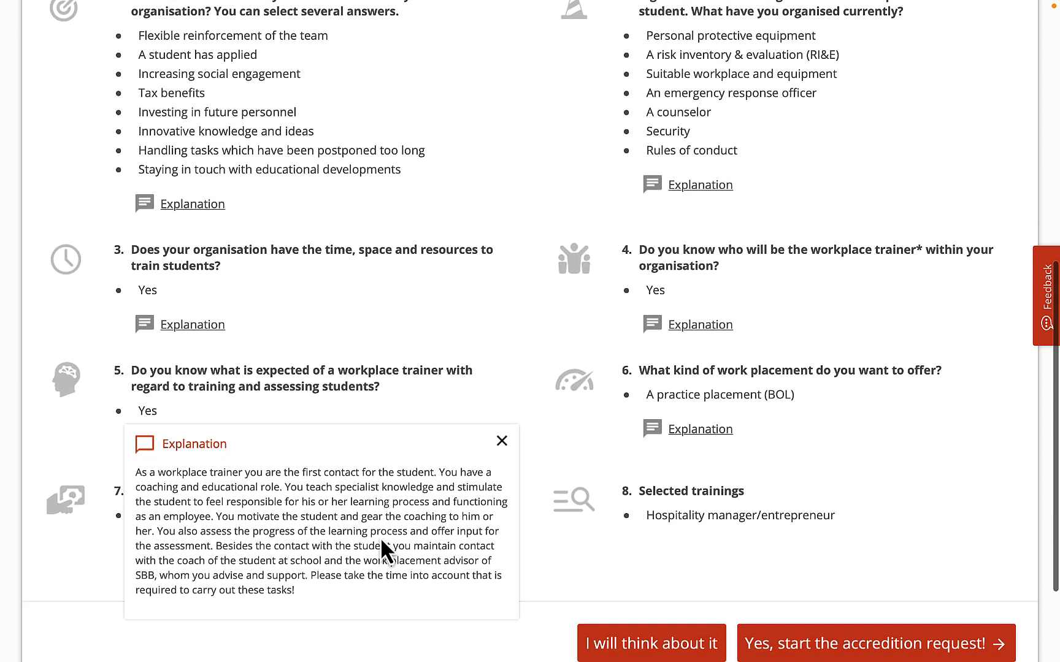
click(502, 431)
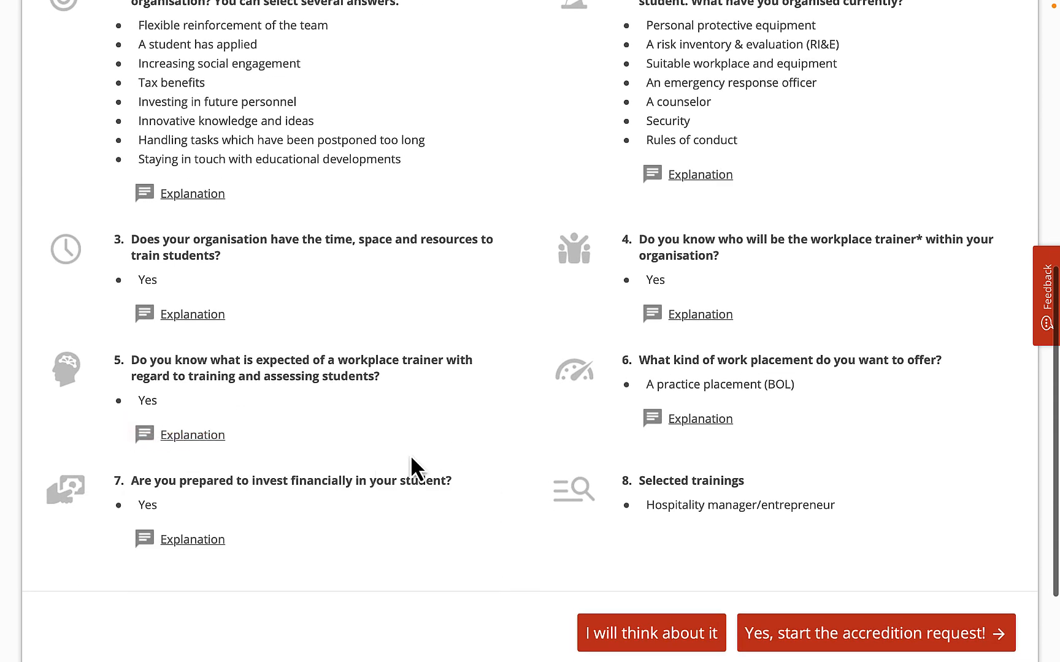
click(192, 540)
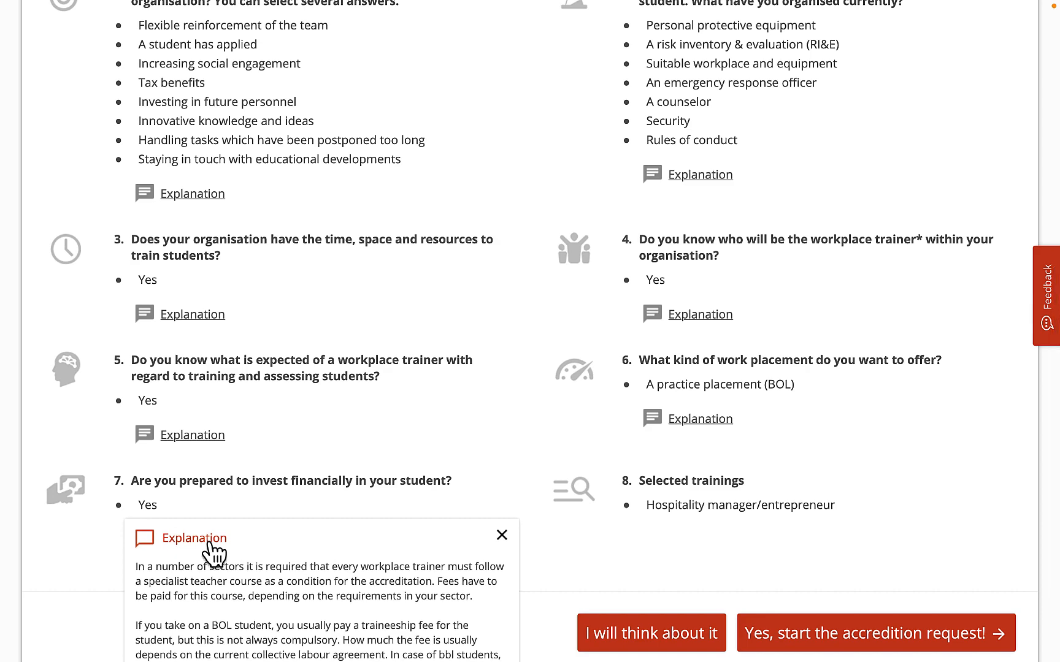
click(502, 537)
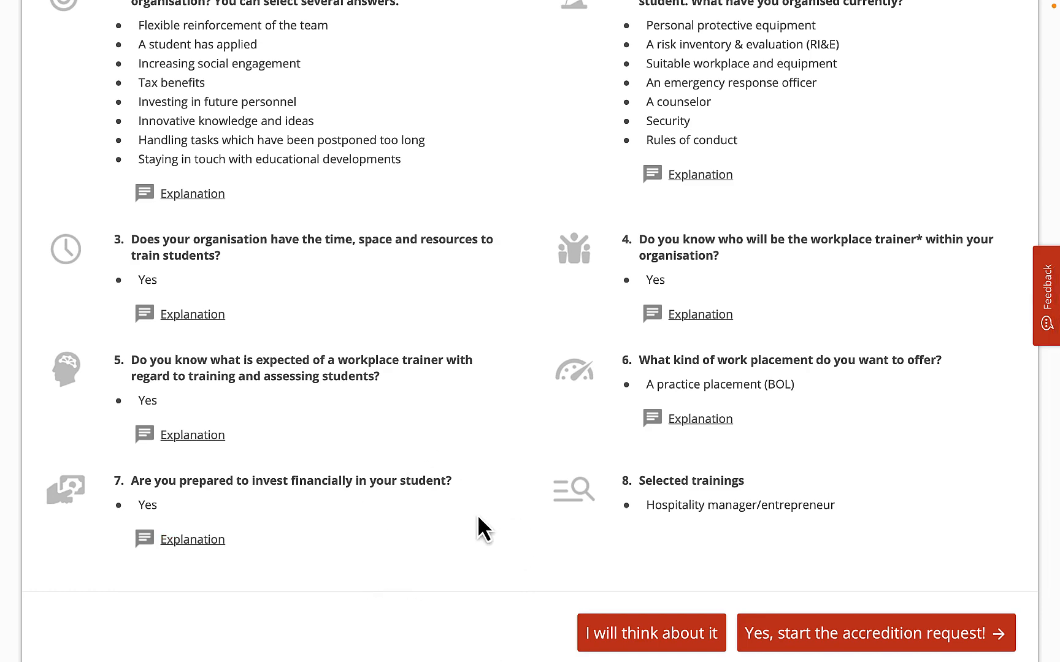
- Read and close the explanations for question 4 on the workplace trainer and question 6 on the kind of work placement
scroll(487, 479, up, 2)
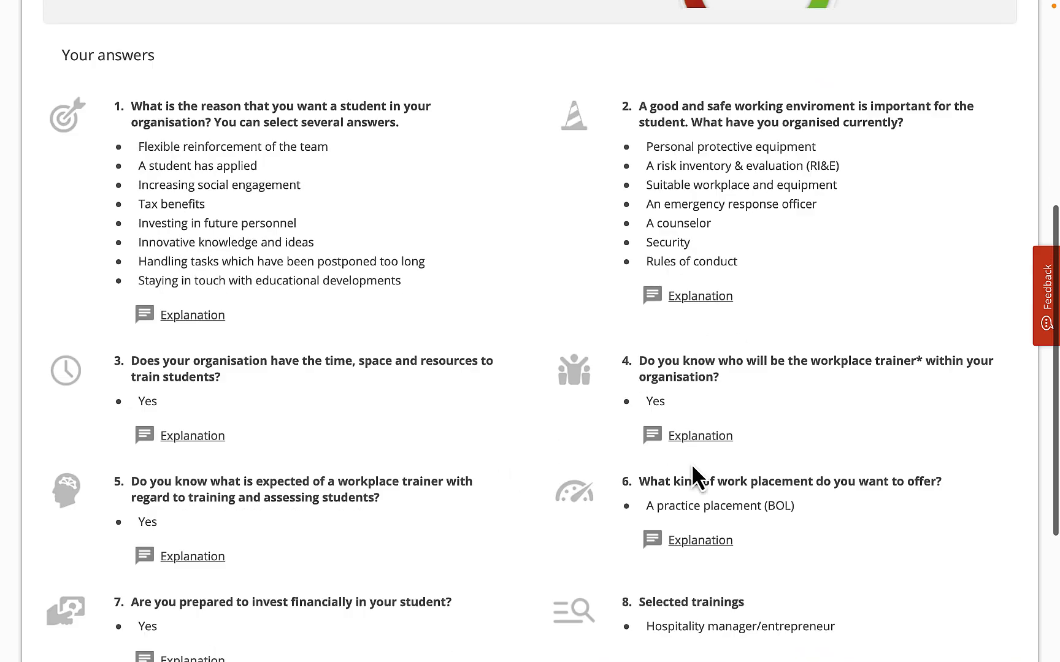
click(697, 436)
scroll(951, 476, down, 2)
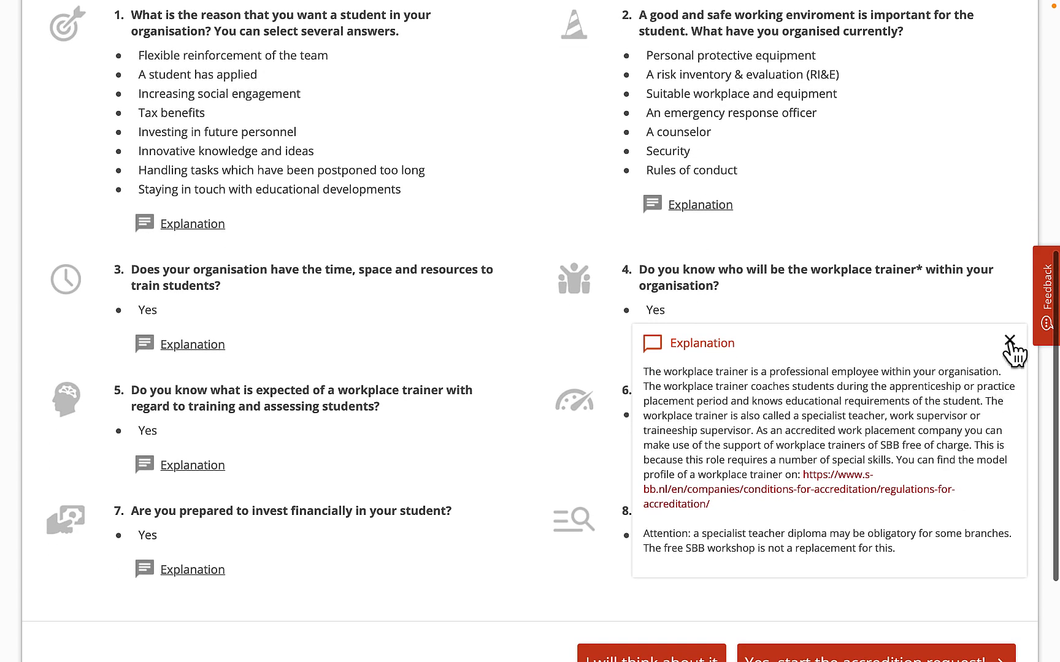
click(1009, 341)
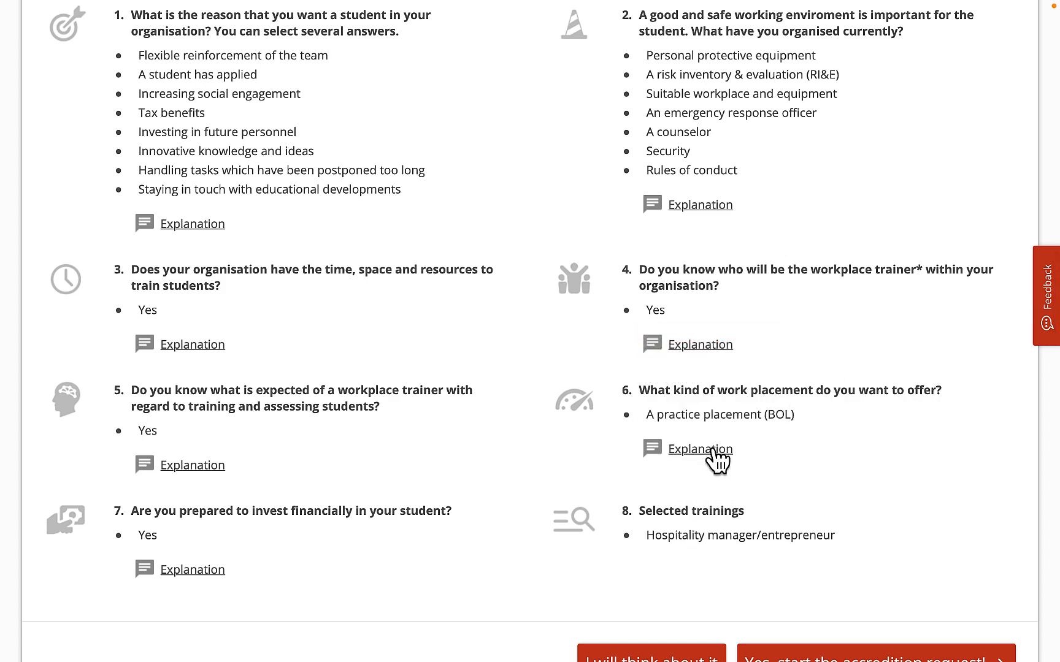
click(714, 450)
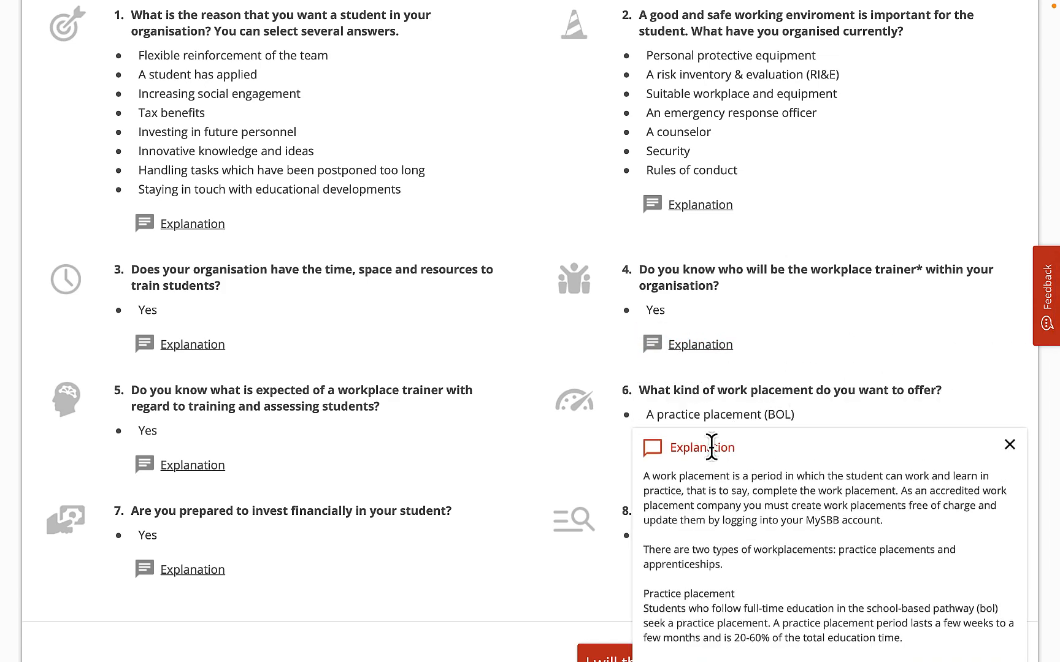
click(1009, 445)
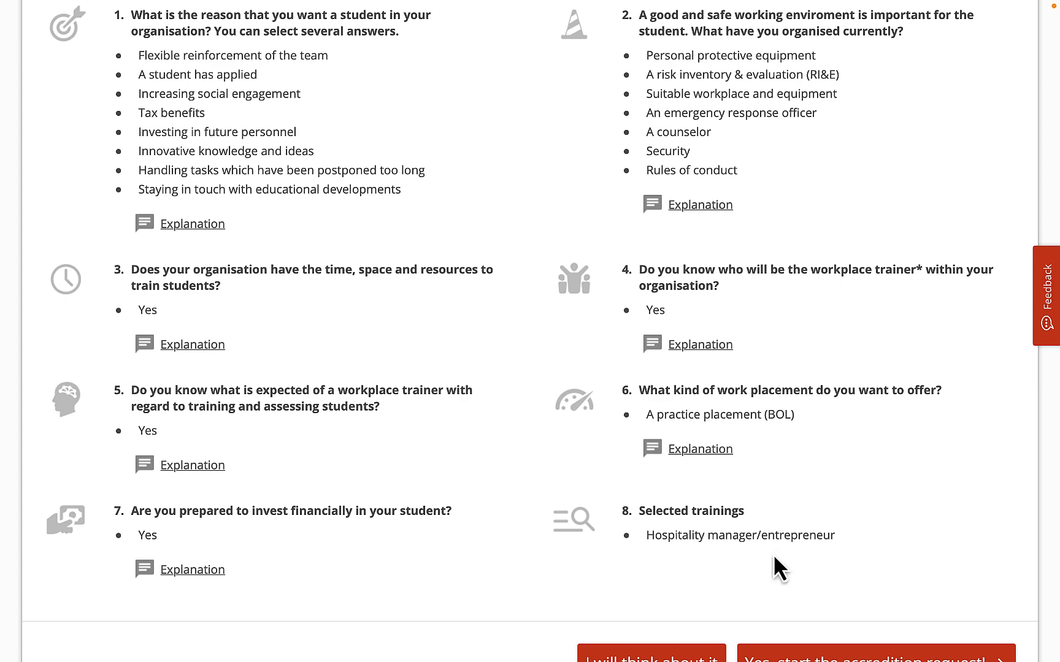
- Start the accreditation request and fill in the contact's first name and surname
scroll(772, 554, down, 2)
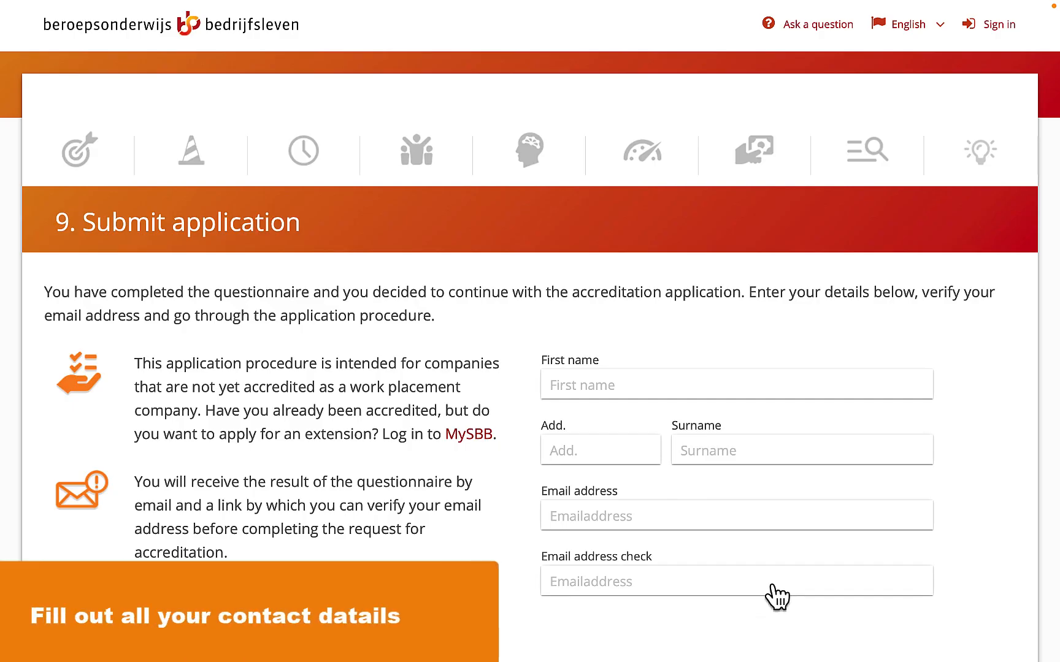
click(650, 387)
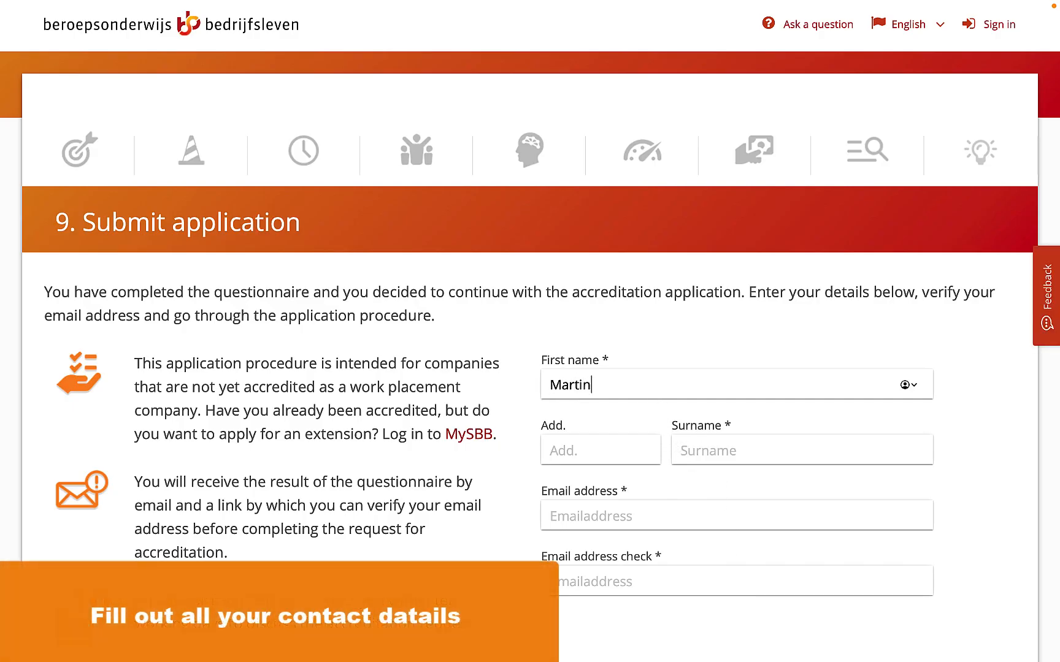
text(Huizinga)
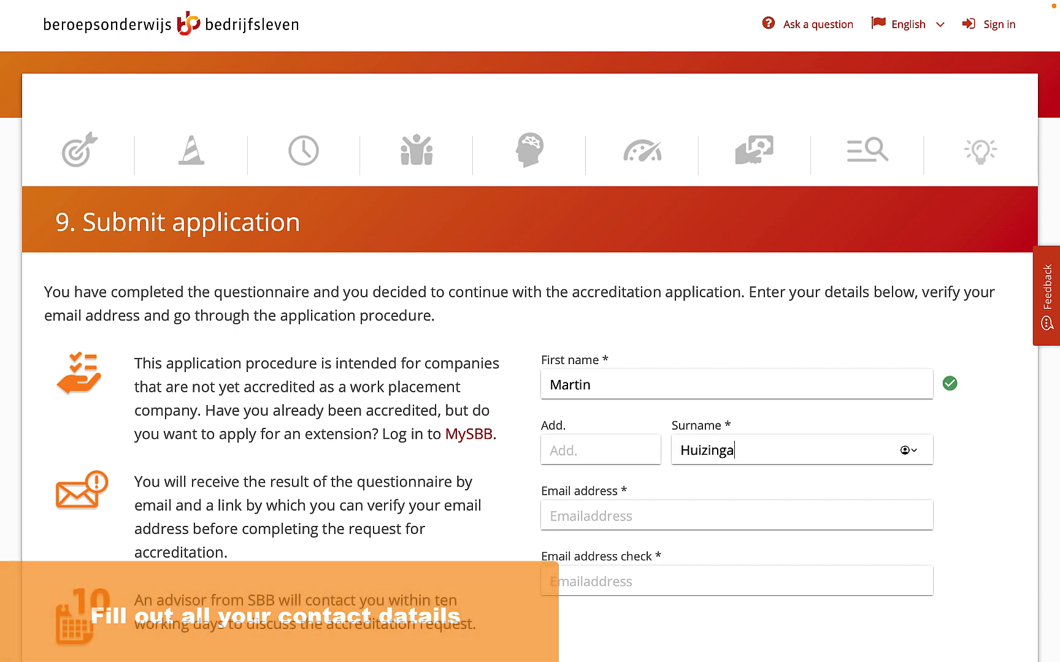
- Enter the contact's e-mail address and repeat it in the e-mail address check
key(Tab)
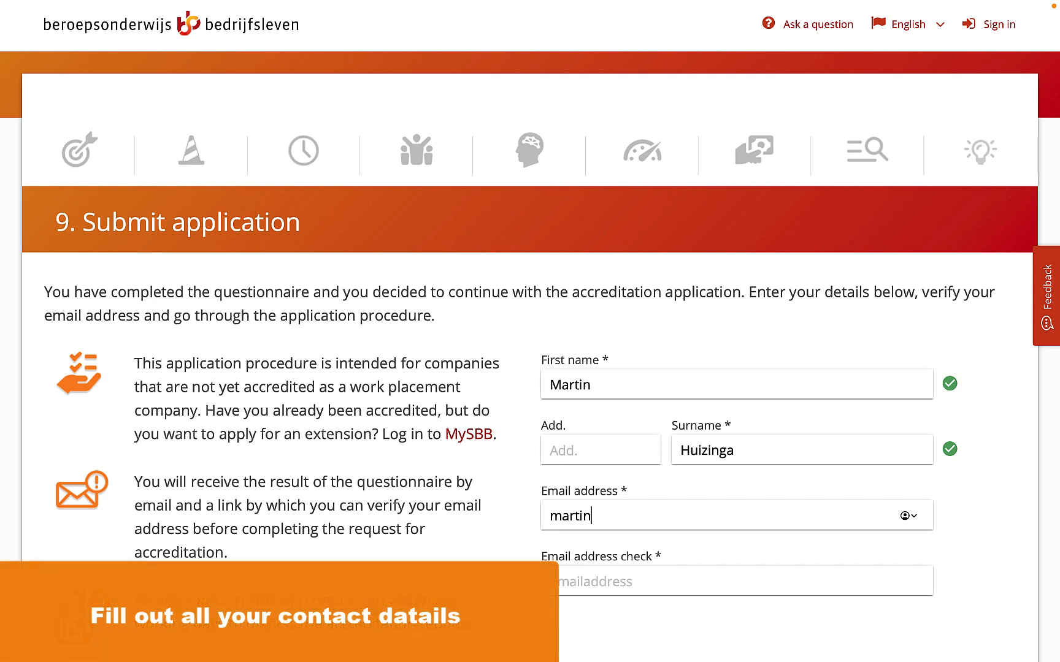
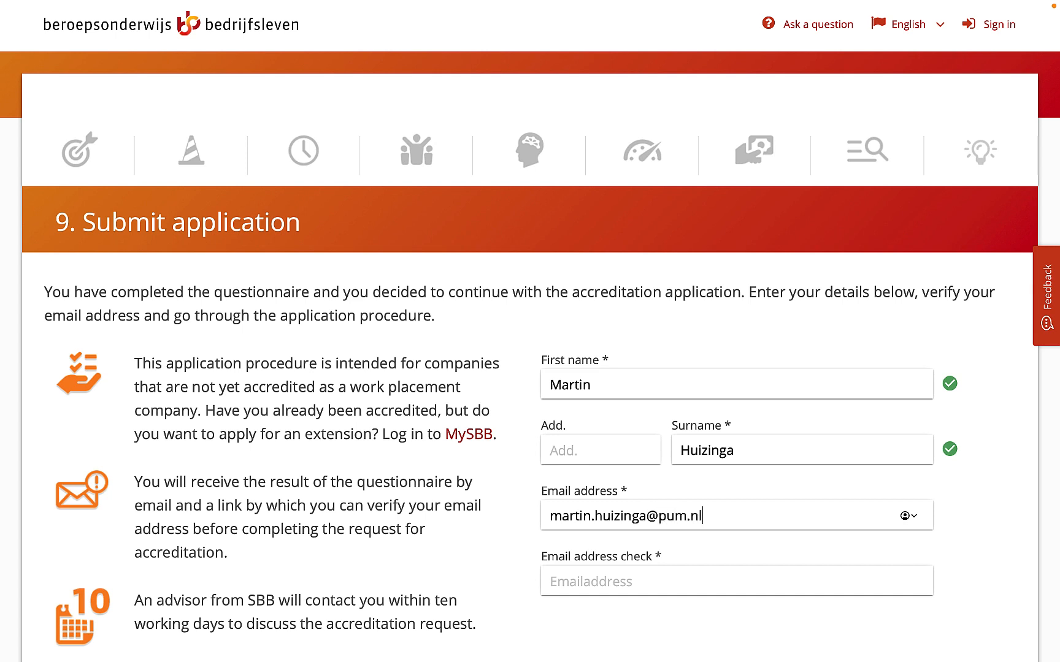
click(600, 583)
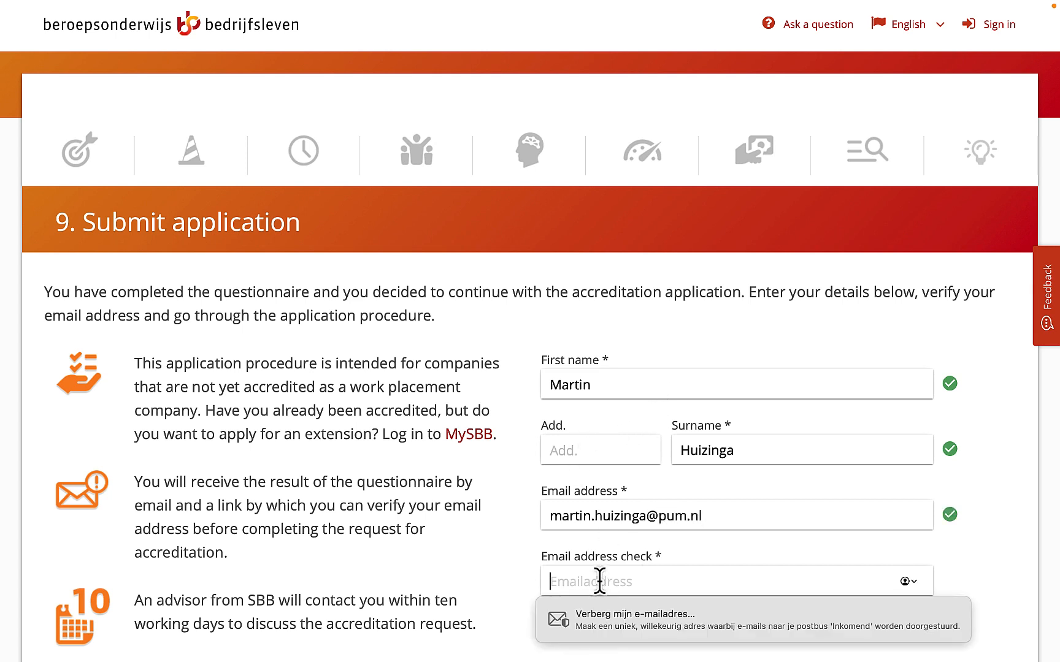
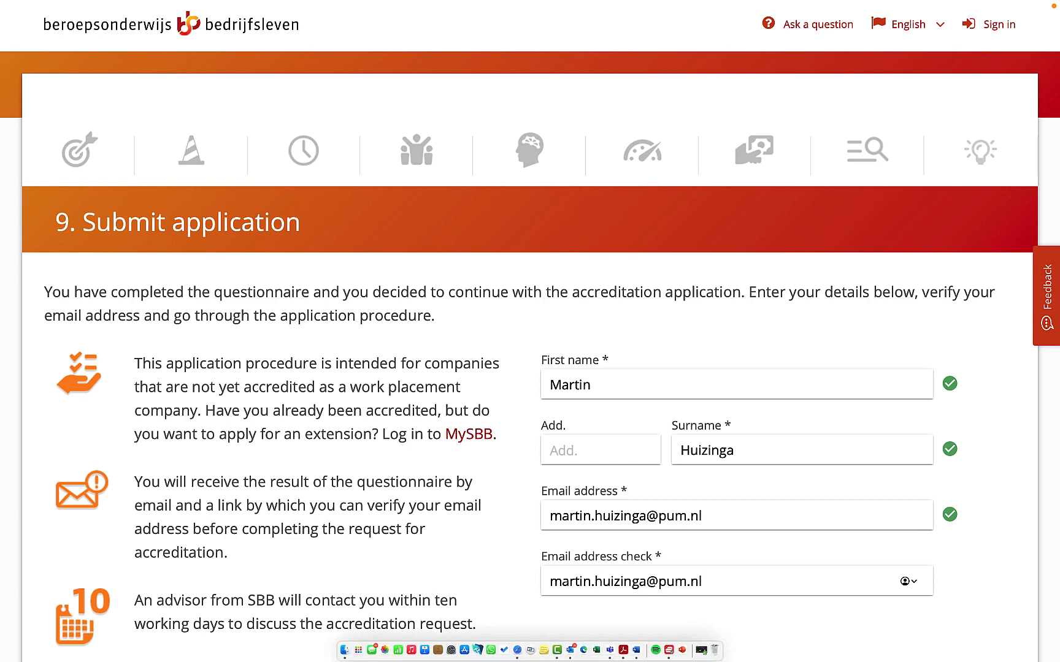
- Submit the contact's details and indicate that the application concerns a company resident outside the Netherlands
scroll(736, 607, down, 3)
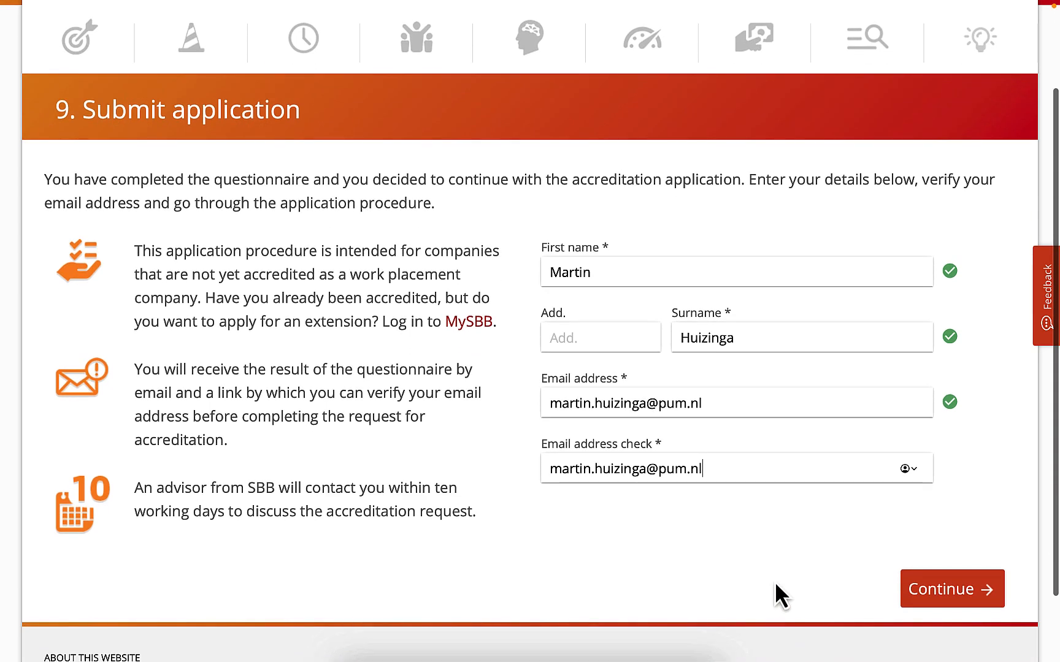
click(914, 594)
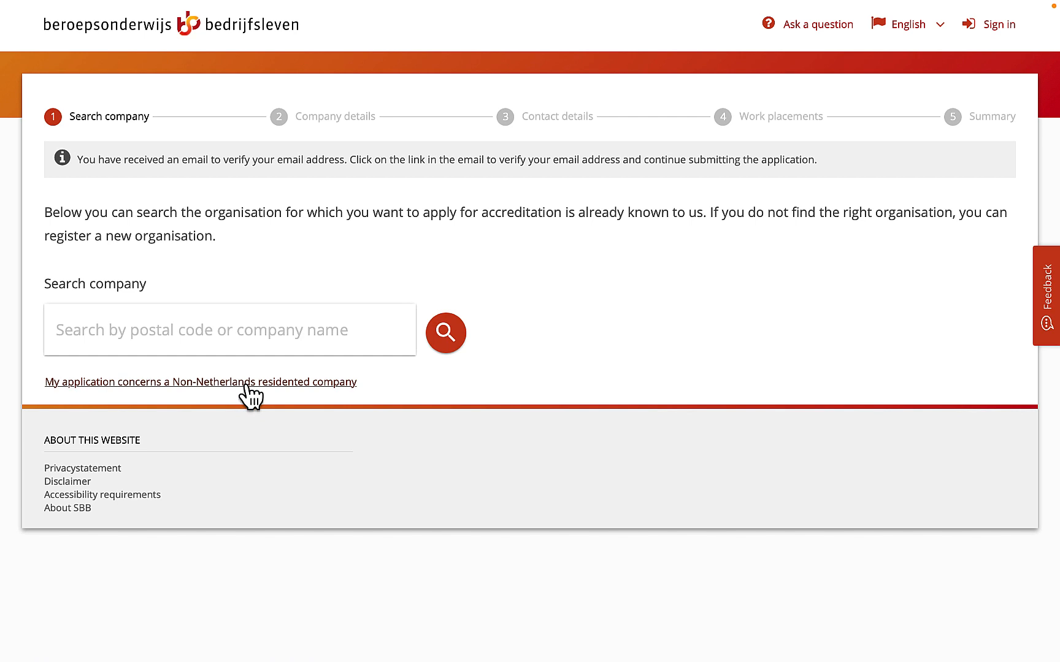
click(249, 383)
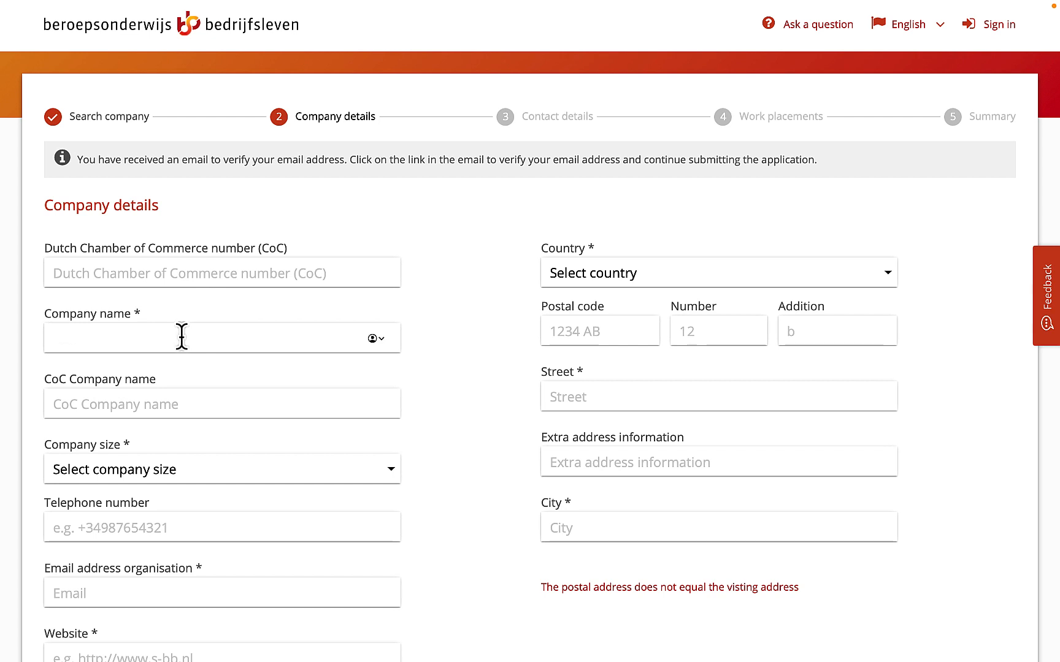
- Enter PUM Netherlands as the company name in the company details
text(PUM )
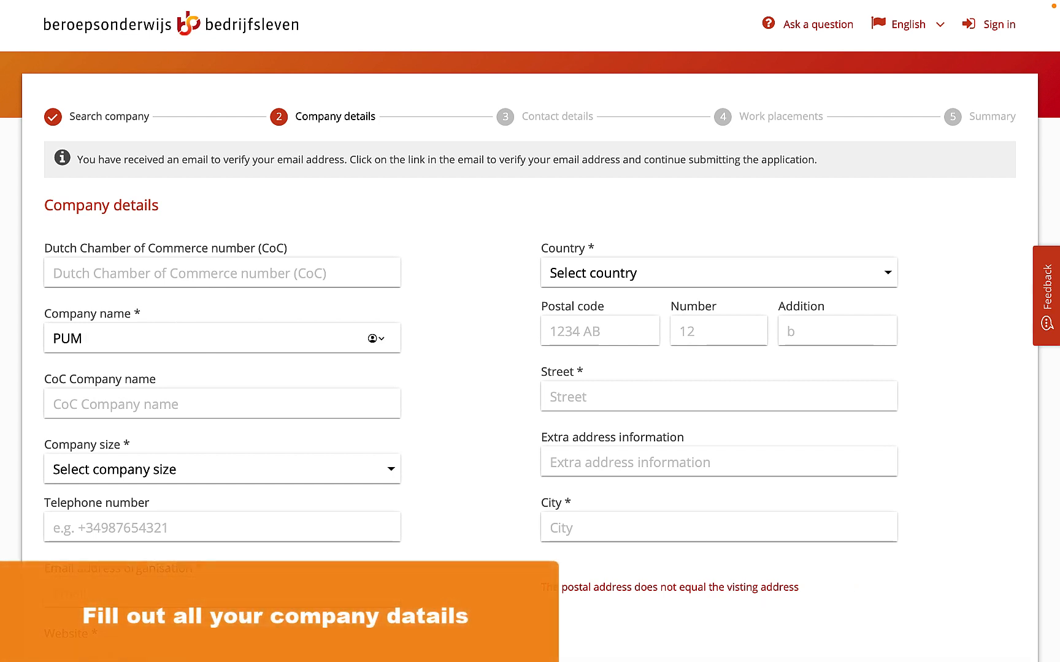
text(Netherlands)
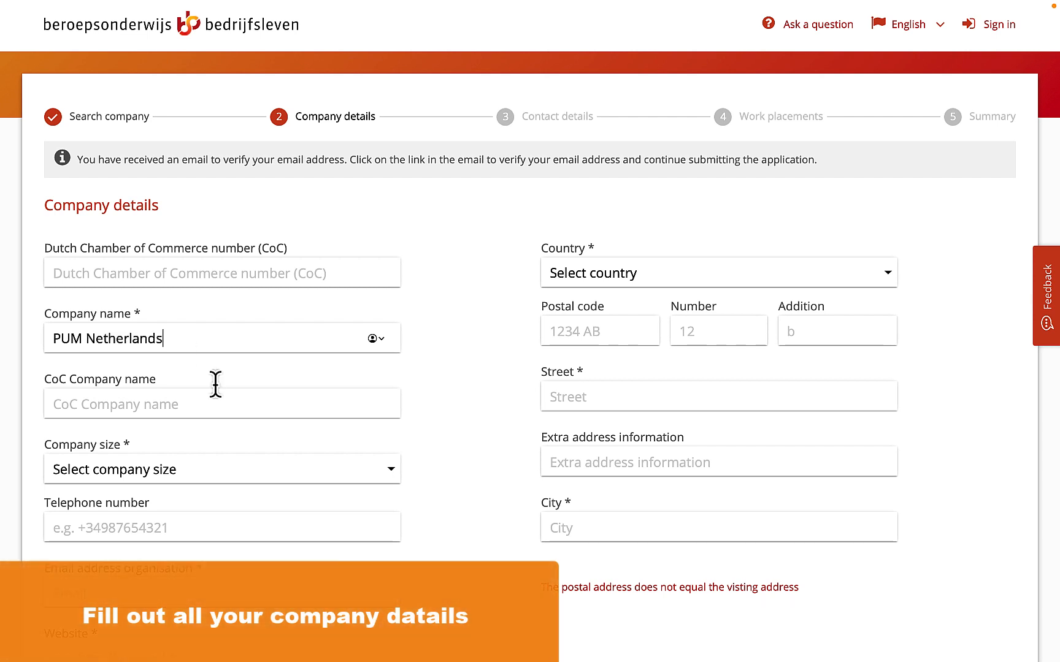
- Set the company size to 251 up to and including 500 employees
scroll(256, 415, down, 1)
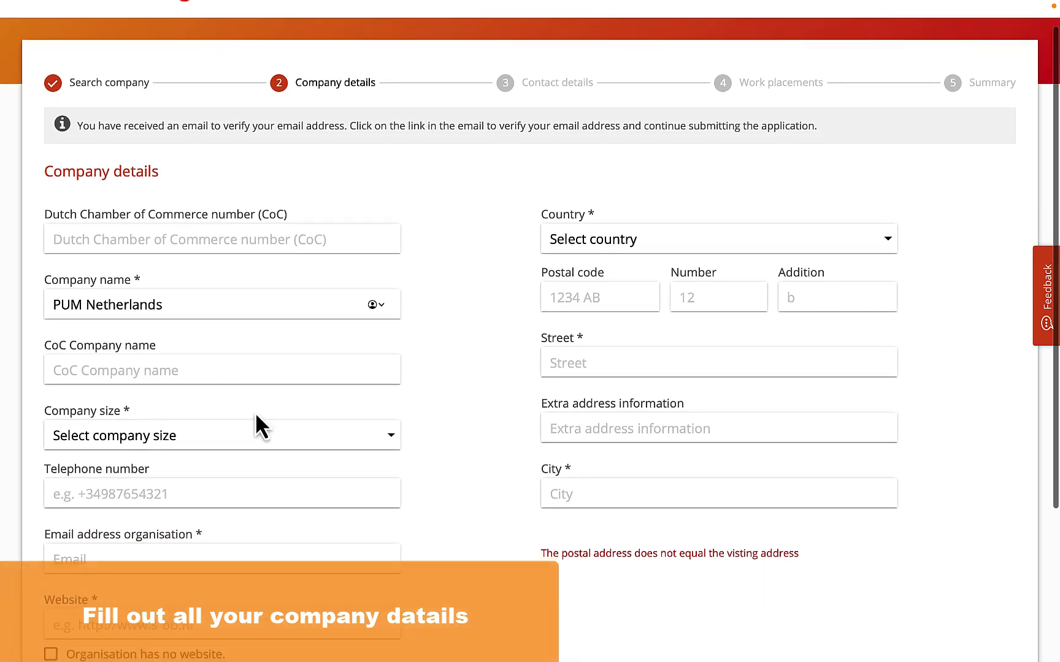
click(303, 437)
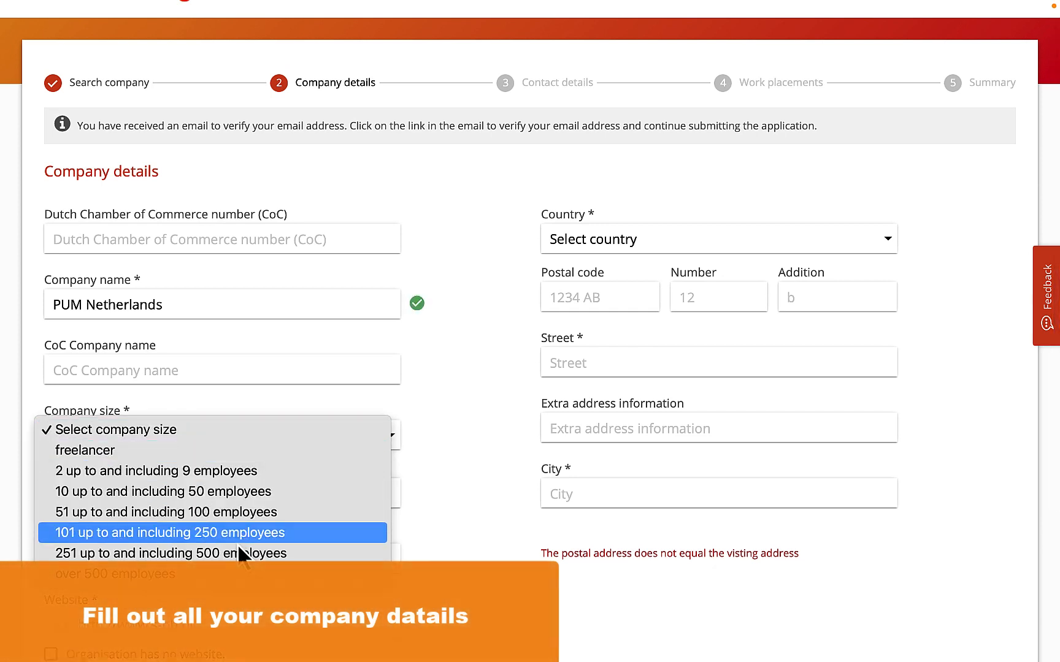
click(214, 571)
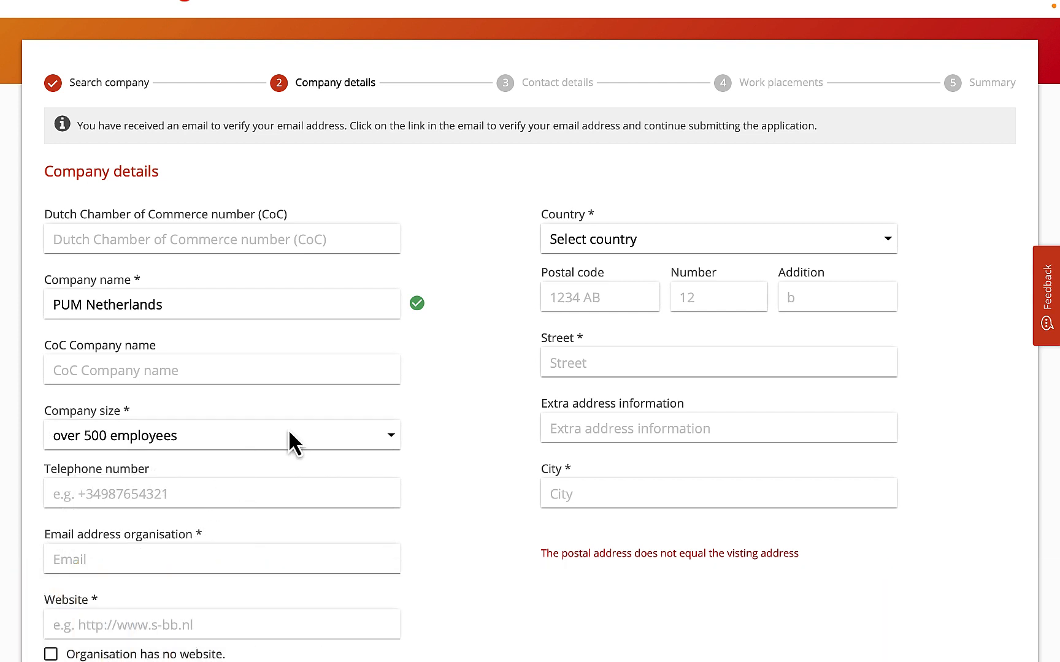
click(289, 433)
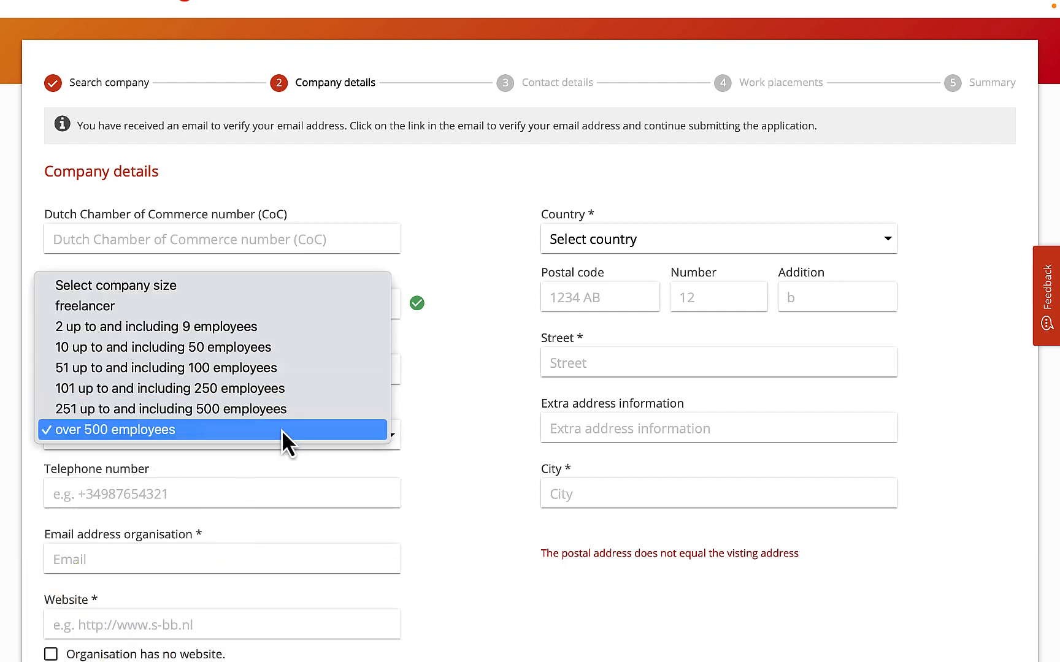
click(283, 410)
- Fill in the company's telephone number using the suggested mobile number
click(237, 486)
scroll(238, 478, down, 1)
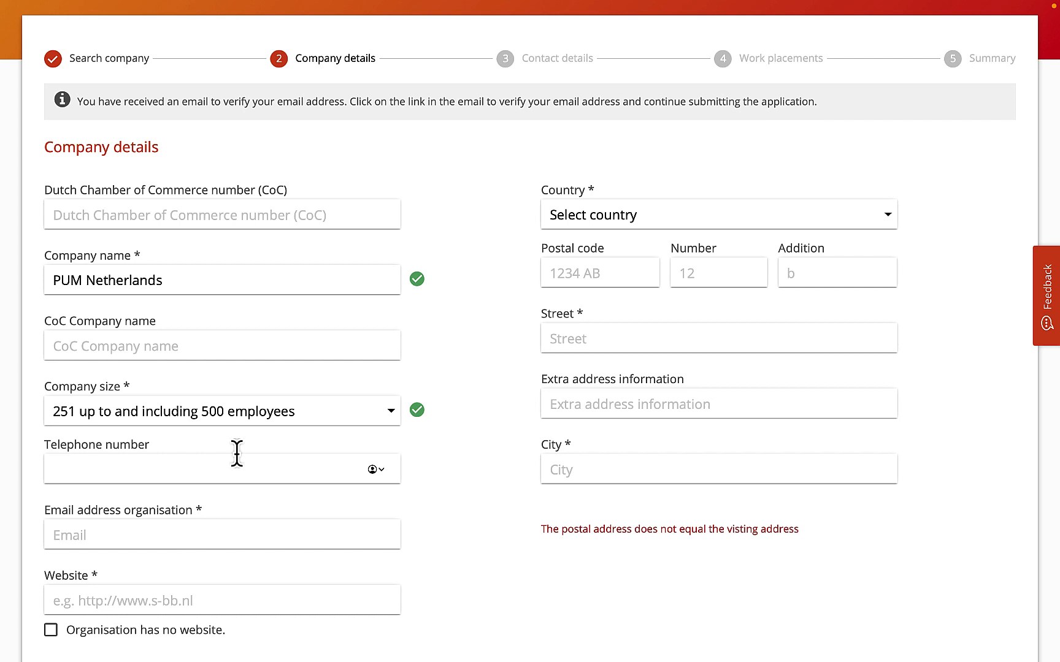
text(+31)
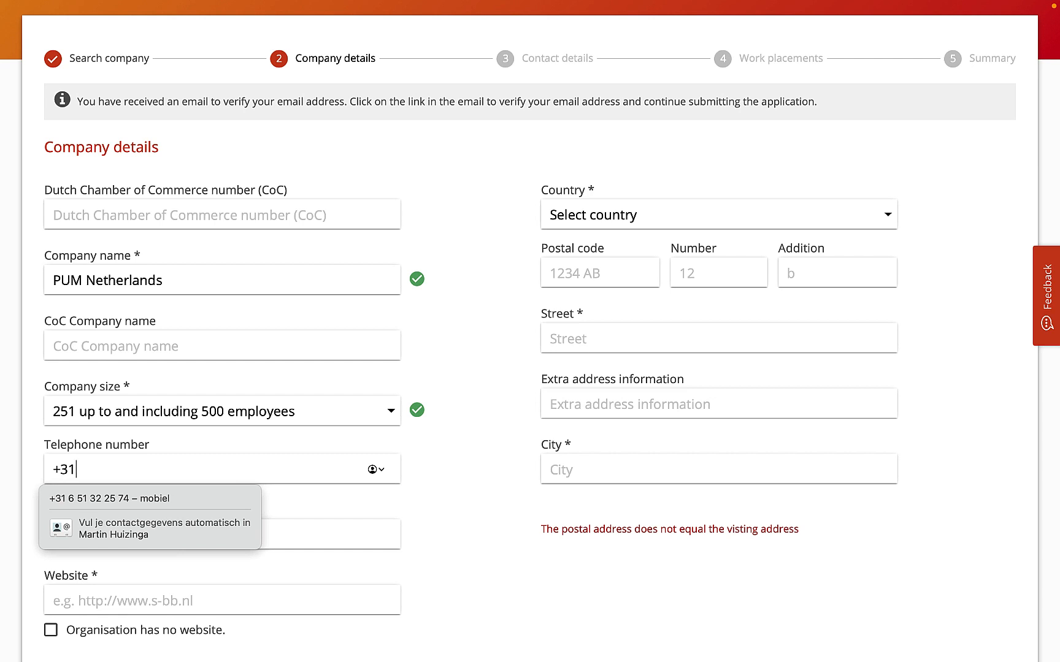
click(155, 500)
- Fill in the organisation's e-mail address in the company details
click(149, 537)
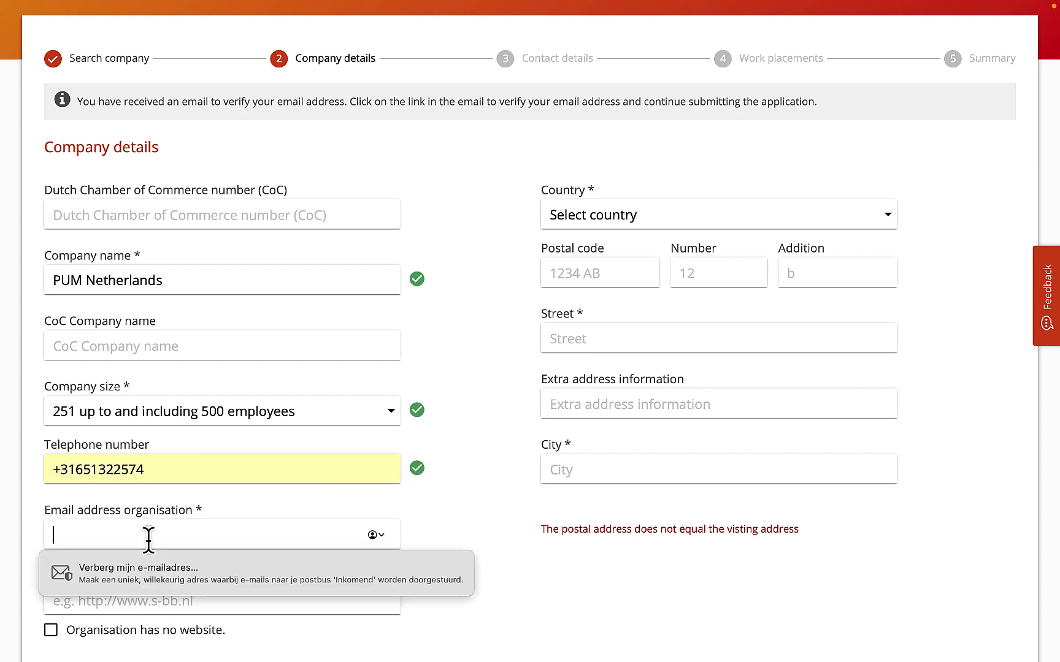
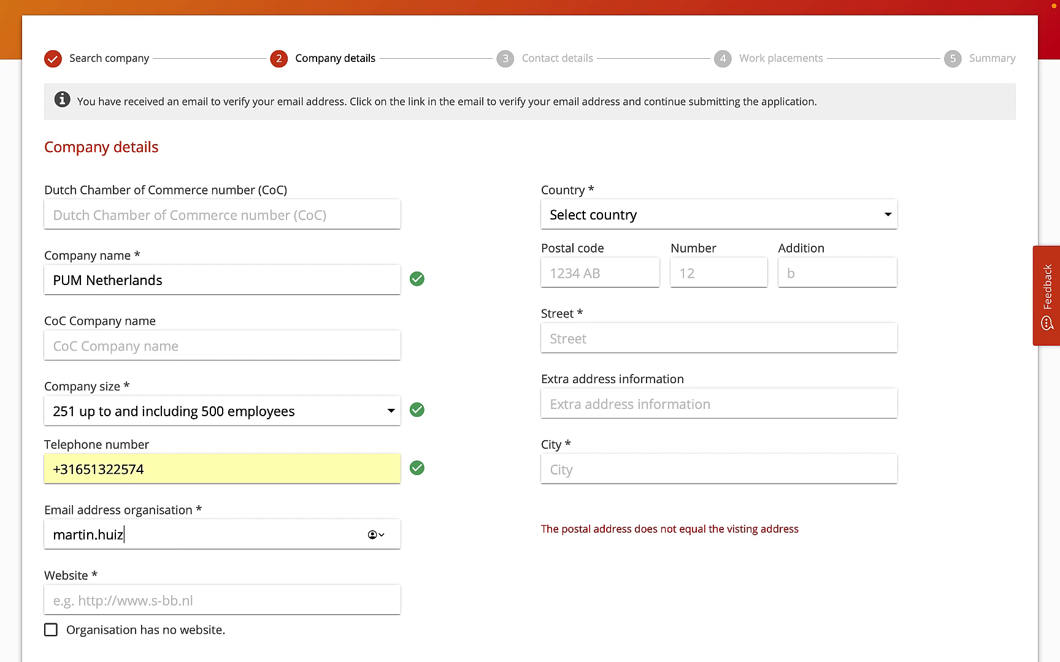
click(114, 600)
text(www.)
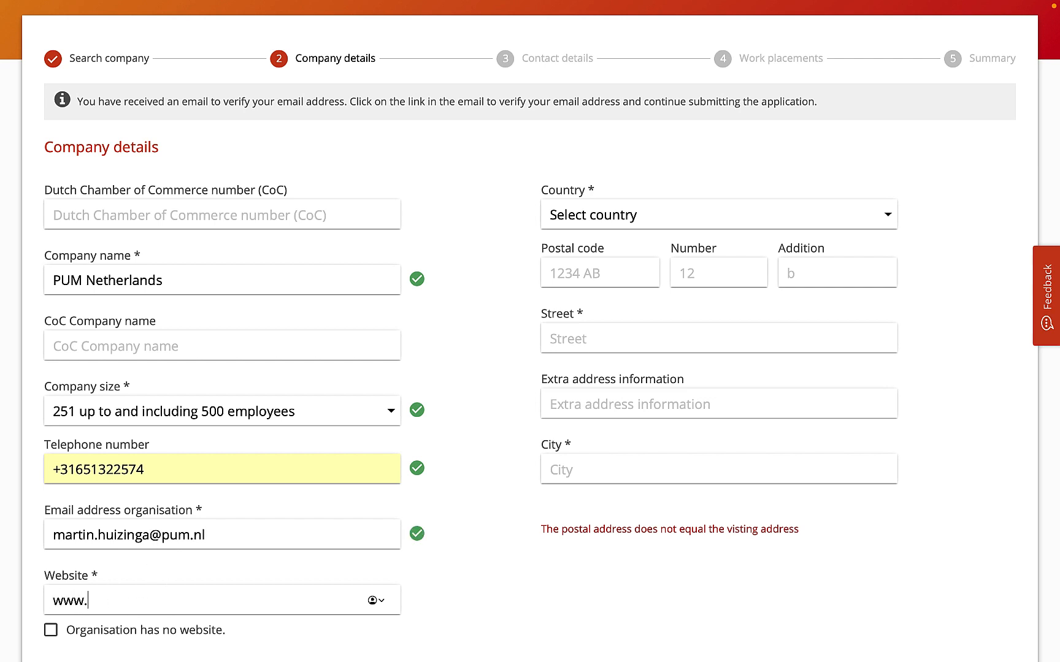
text(loveroflife.nl)
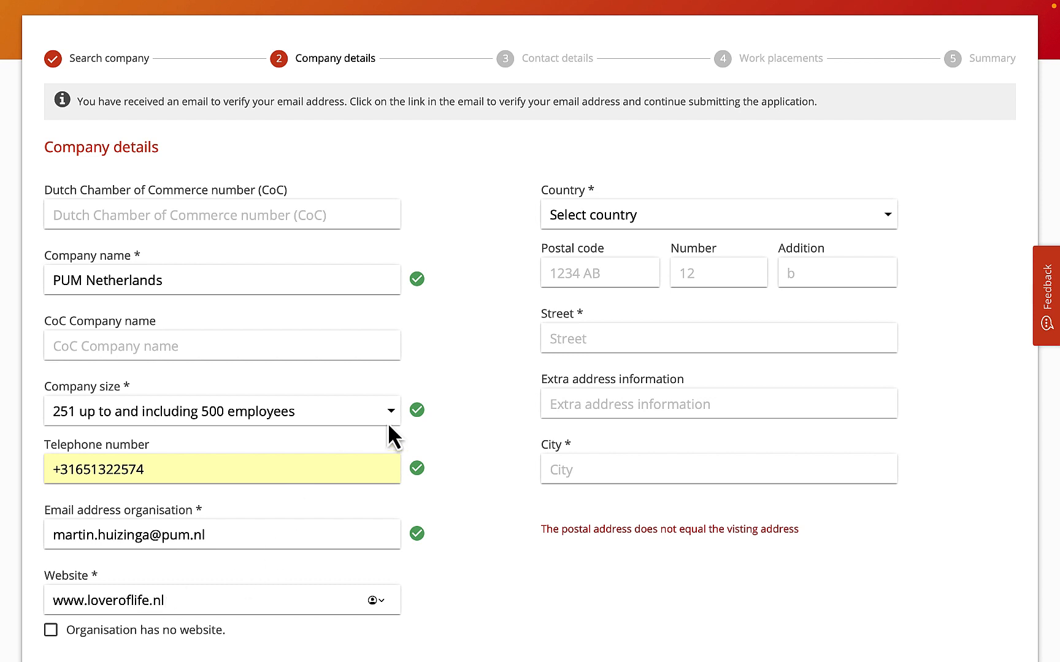
- Set the company's country to Nepal
click(552, 211)
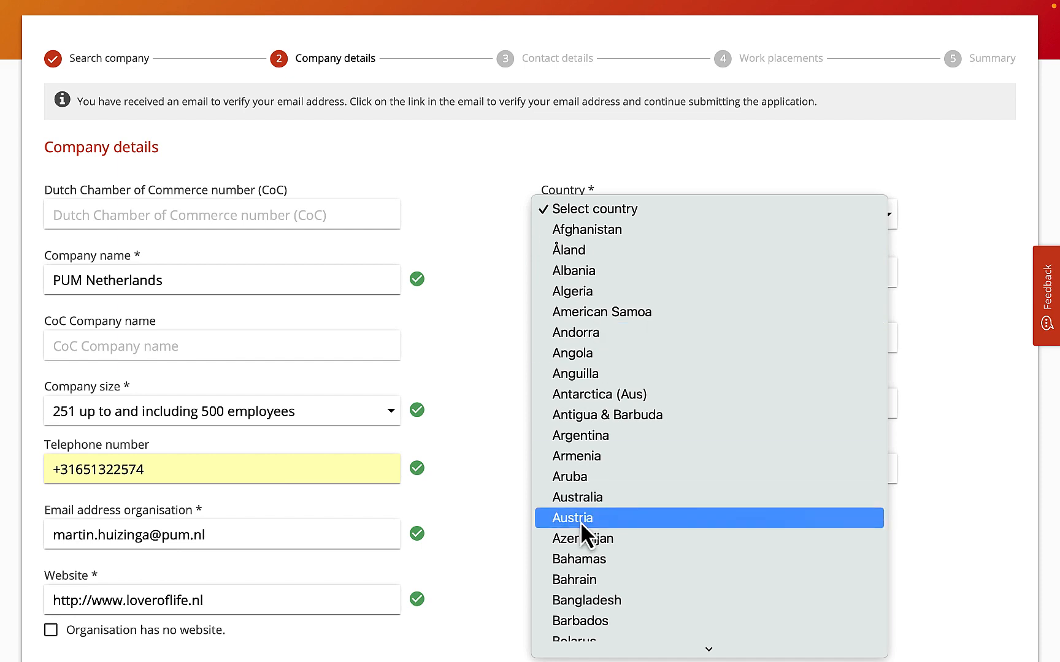
scroll(576, 527, down, 3)
scroll(570, 536, down, 15)
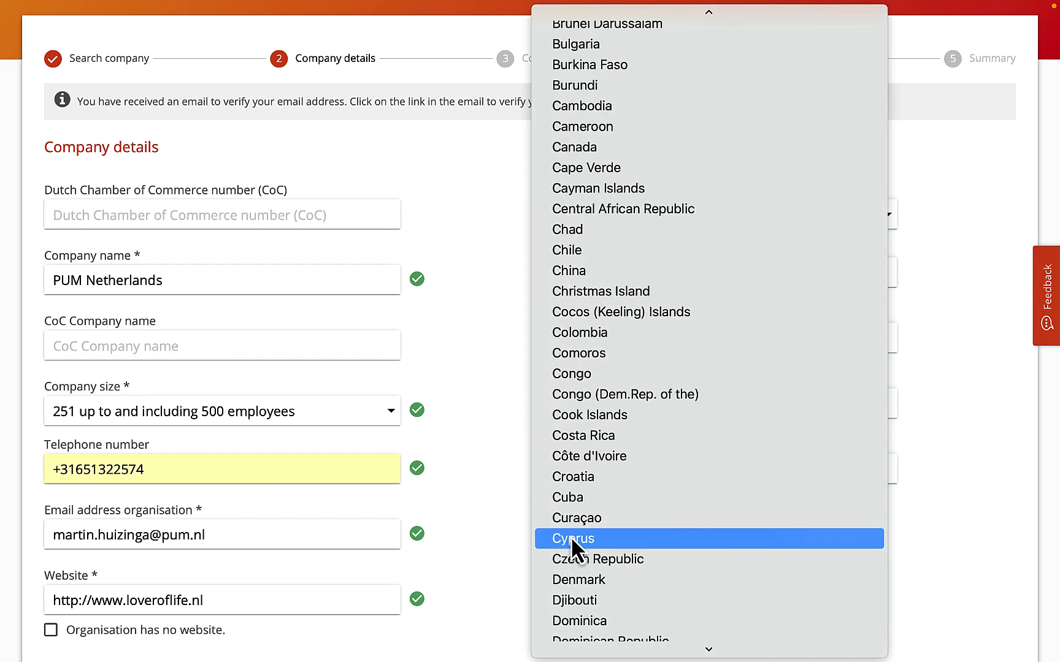
scroll(571, 535, down, 15)
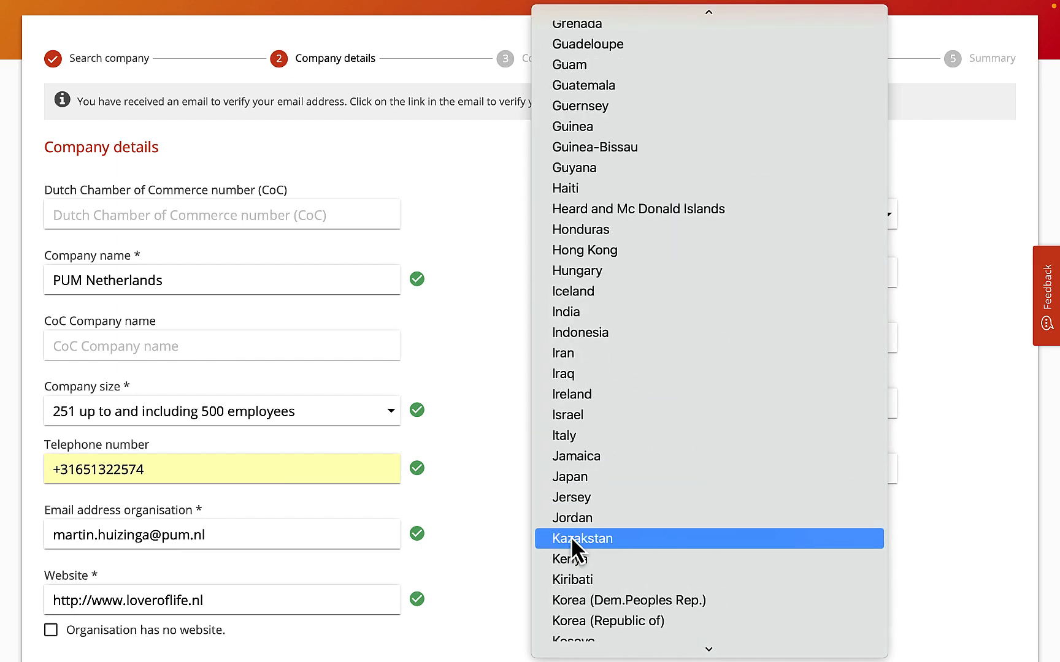
scroll(570, 535, down, 8)
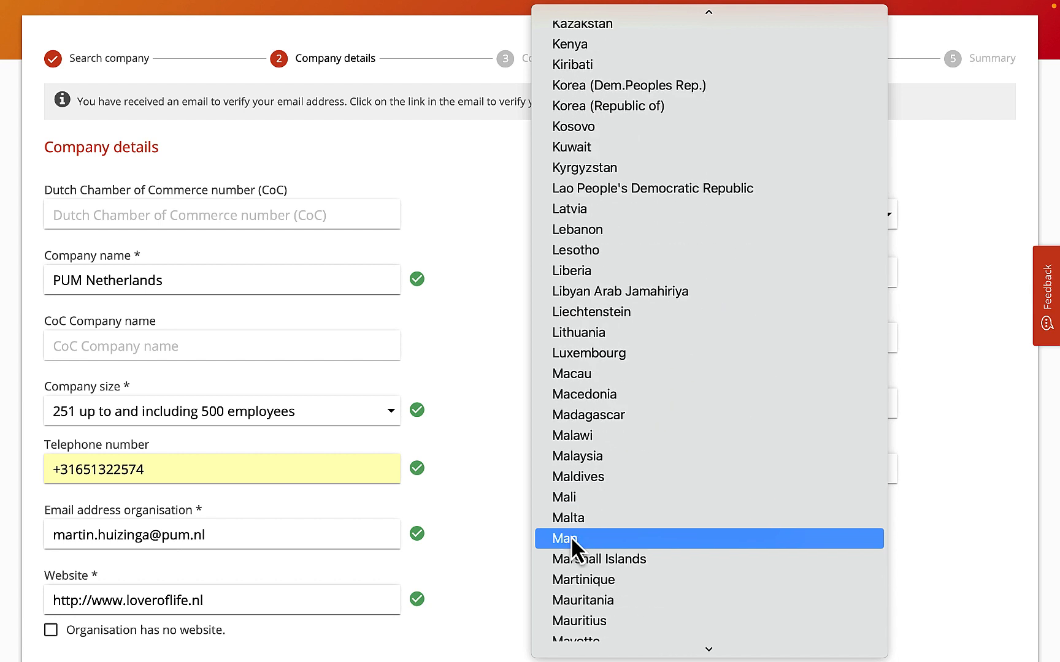
scroll(571, 535, down, 10)
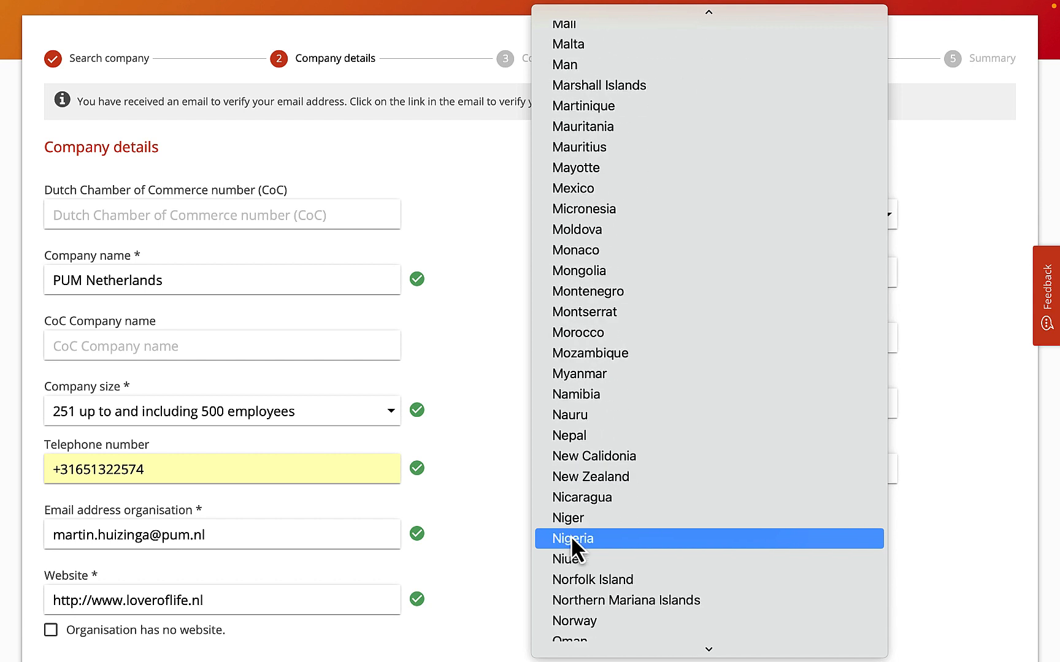
scroll(570, 542, down, 1)
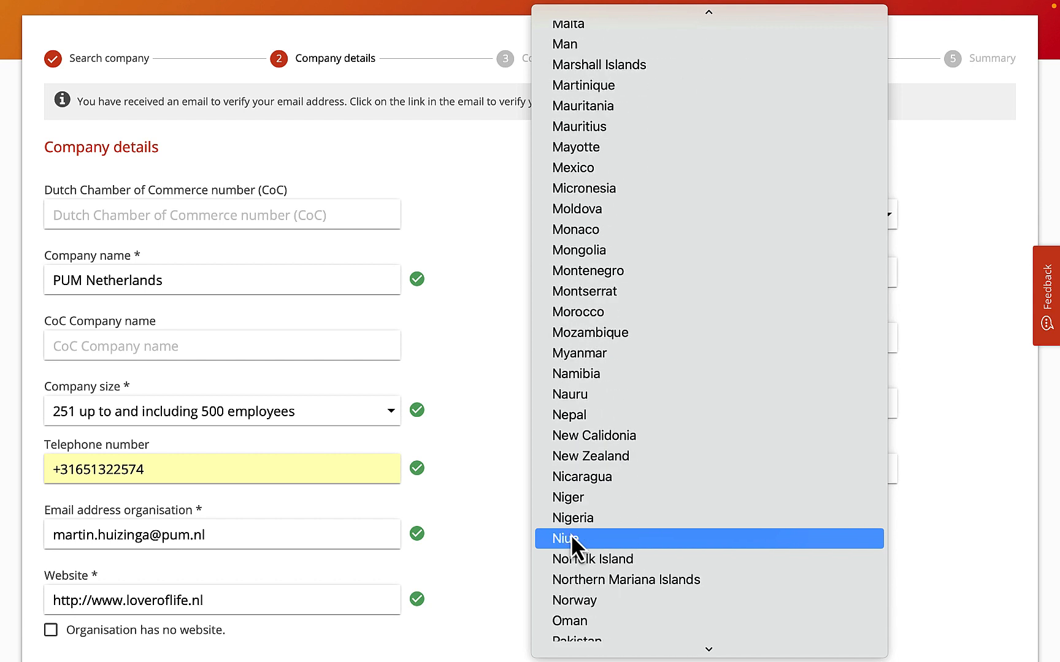
click(595, 423)
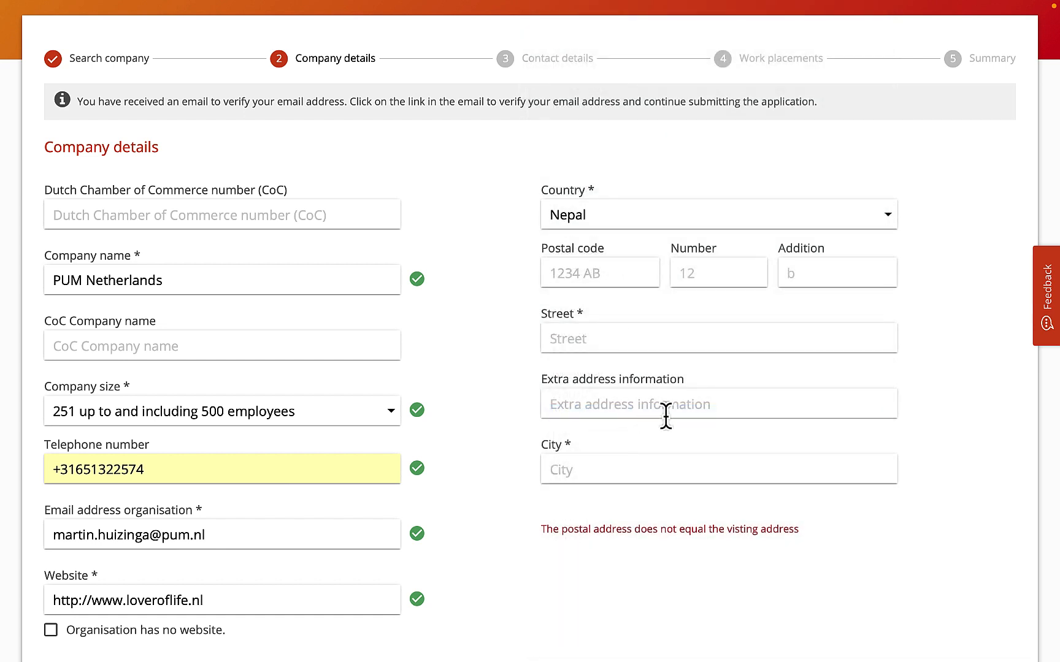
- Fill in the street and city of the company's address, leaving the extra address information empty
click(636, 343)
text(Pakana)
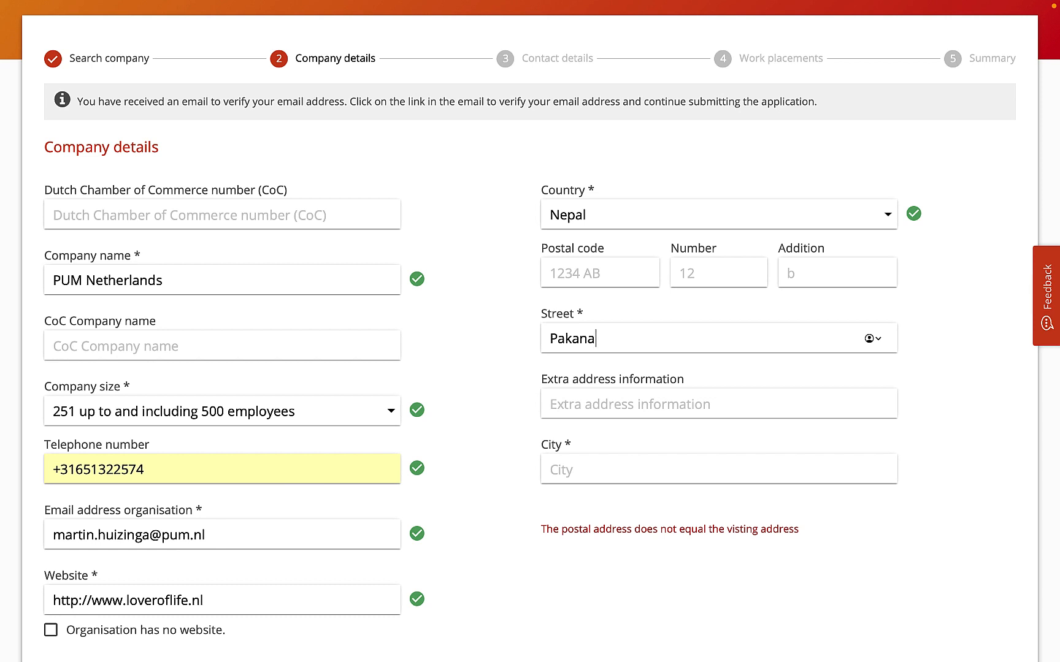
text(jol Marg)
click(643, 399)
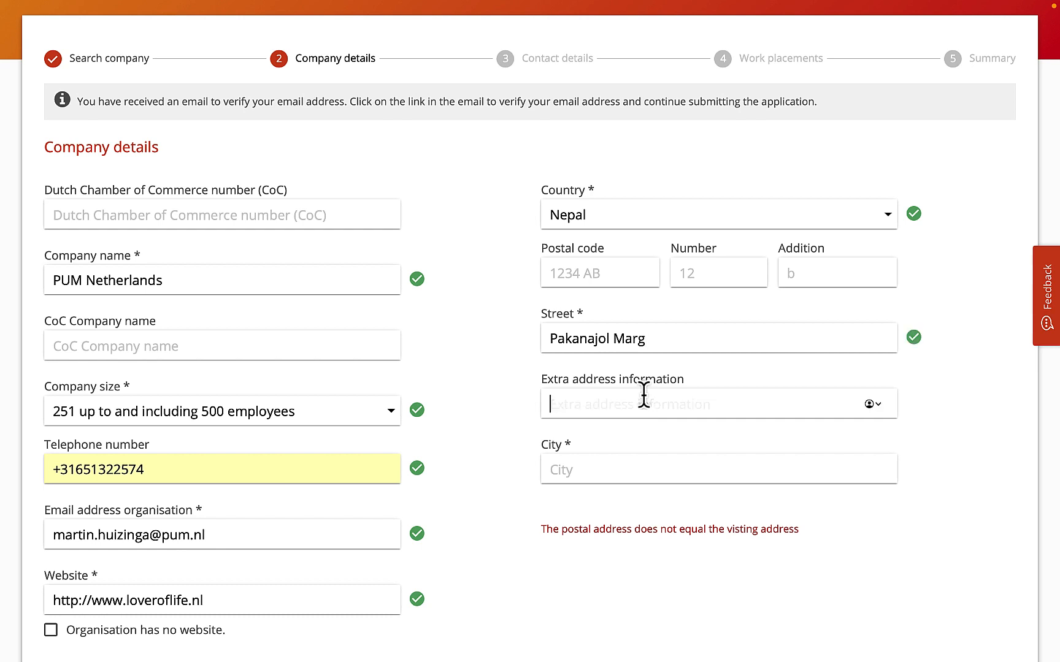
click(611, 465)
text(Kath)
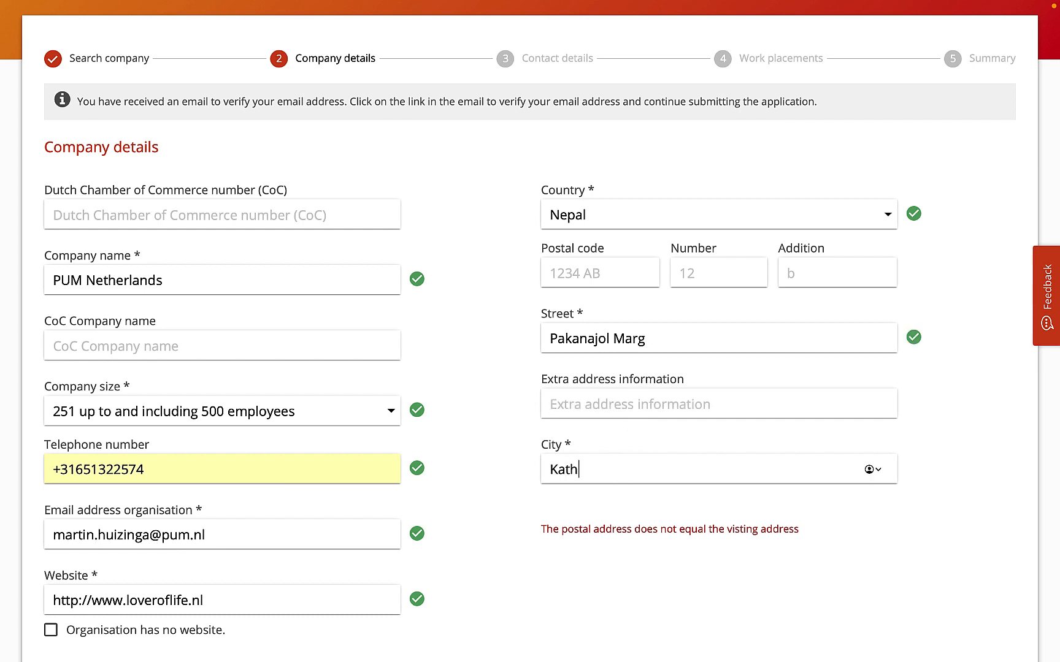
text(mandu)
scroll(631, 436, down, 3)
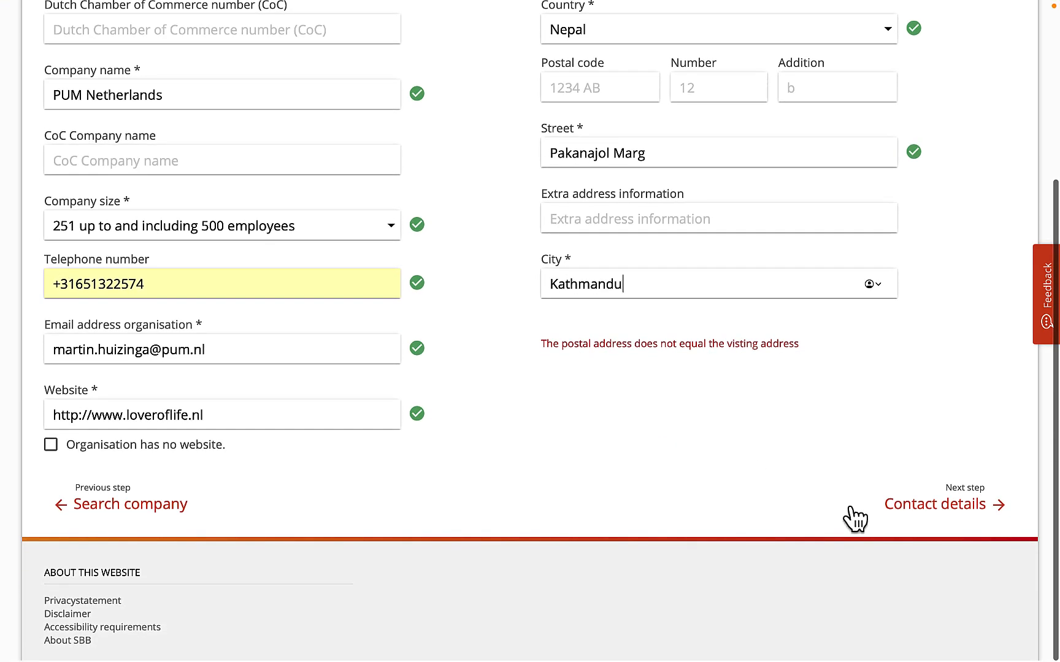
- Continue to the contact details and confirm that the applicant is the primary contact person
click(912, 506)
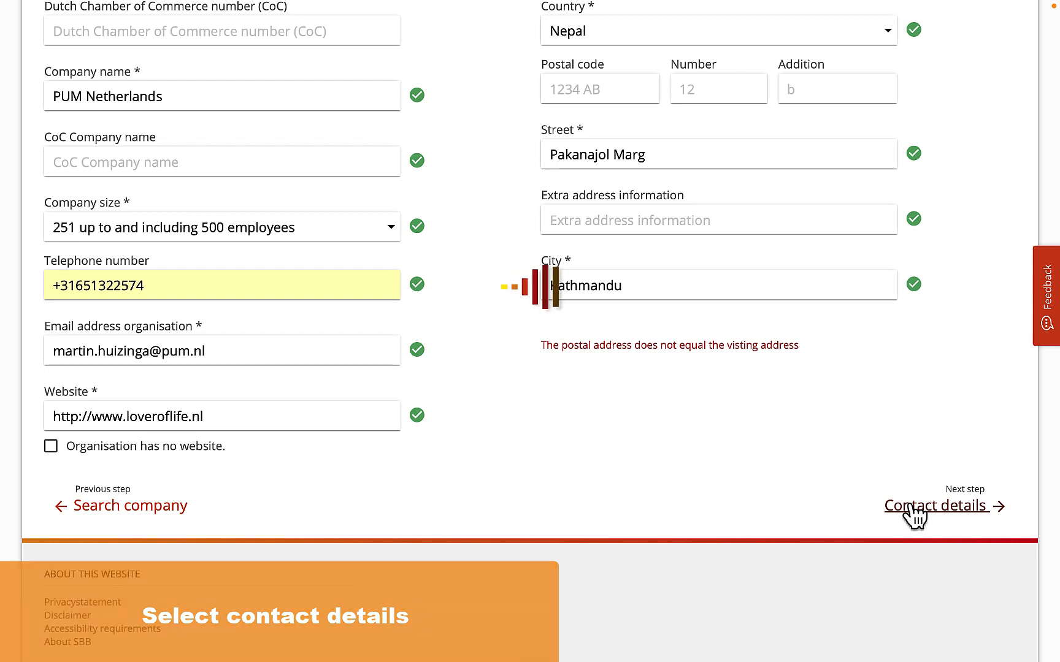
click(911, 507)
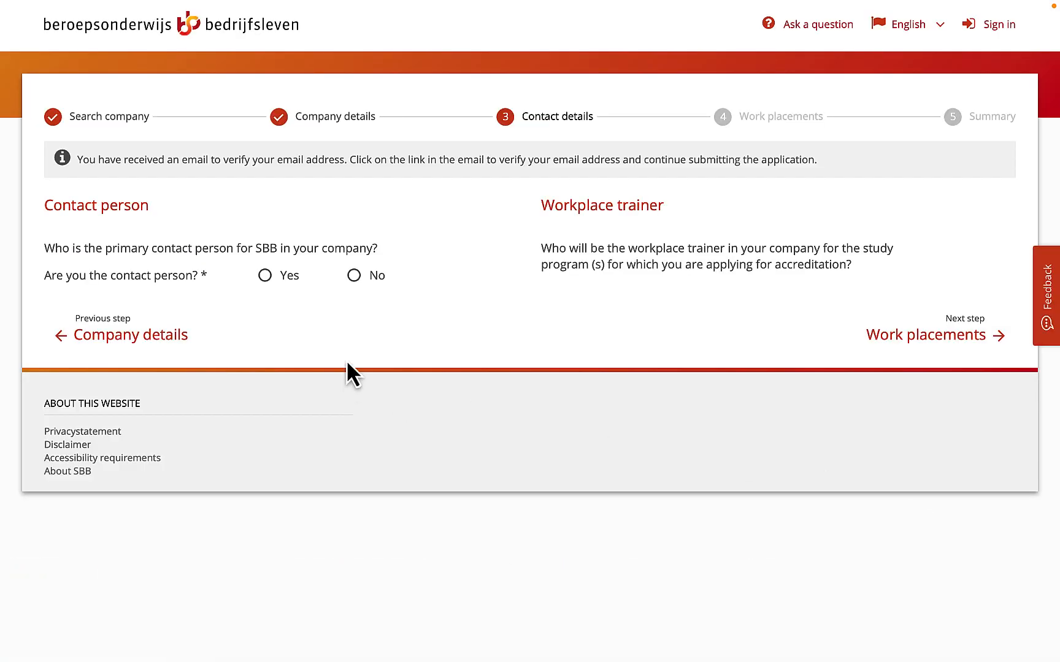
click(265, 275)
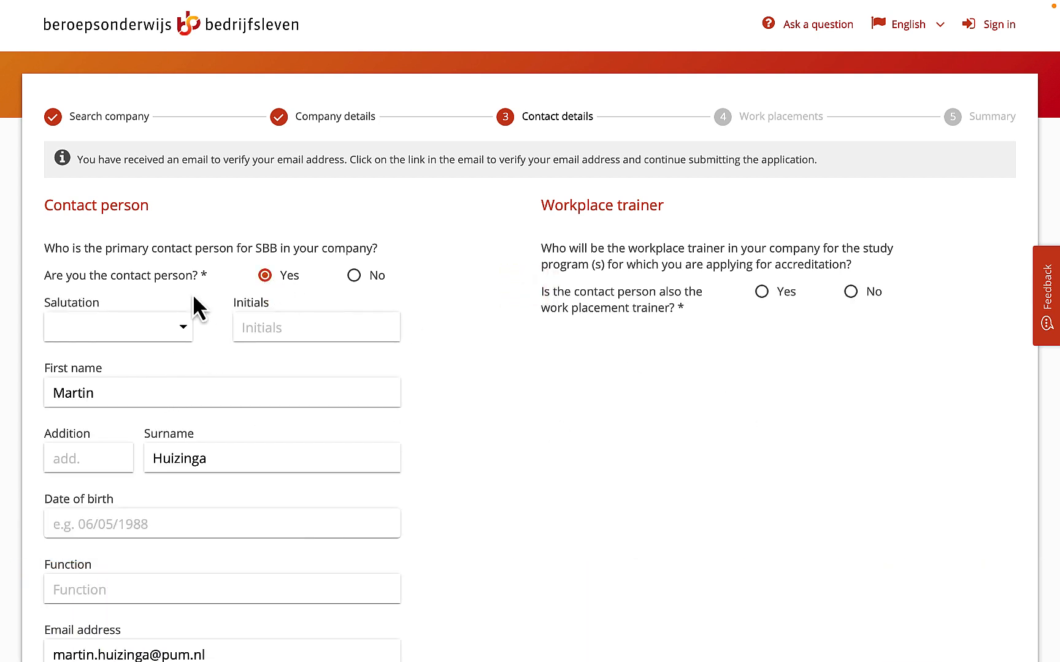
- Set the contact person's salutation to Mr. and enter their initials
click(154, 326)
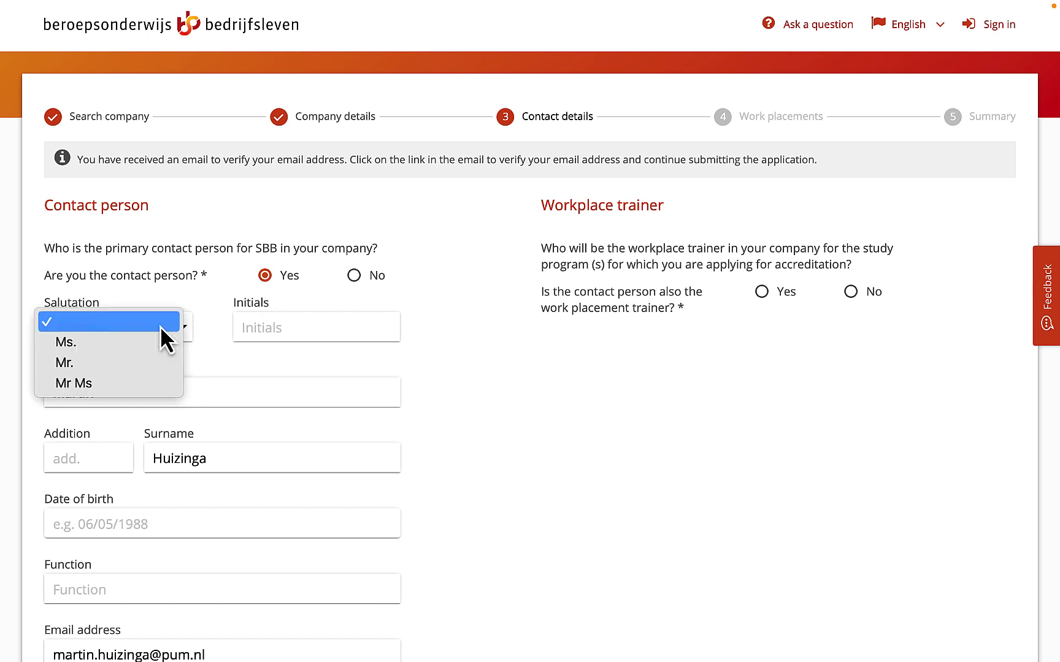
click(146, 356)
click(267, 324)
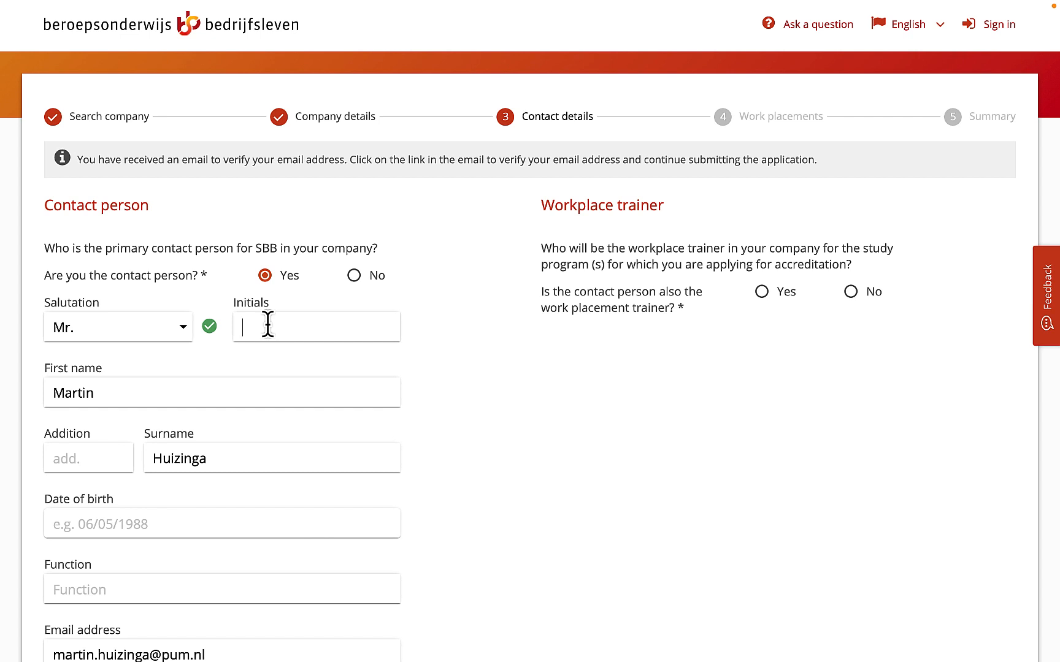
text(M.W.)
- Fill in the contact person's date of birth
scroll(227, 441, down, 2)
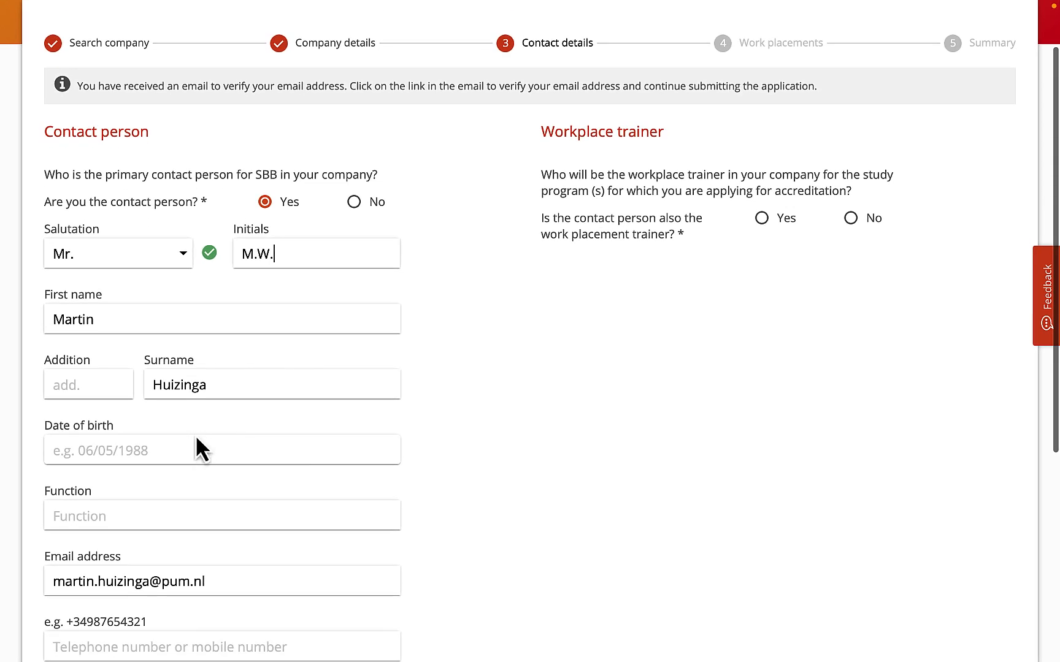
click(195, 448)
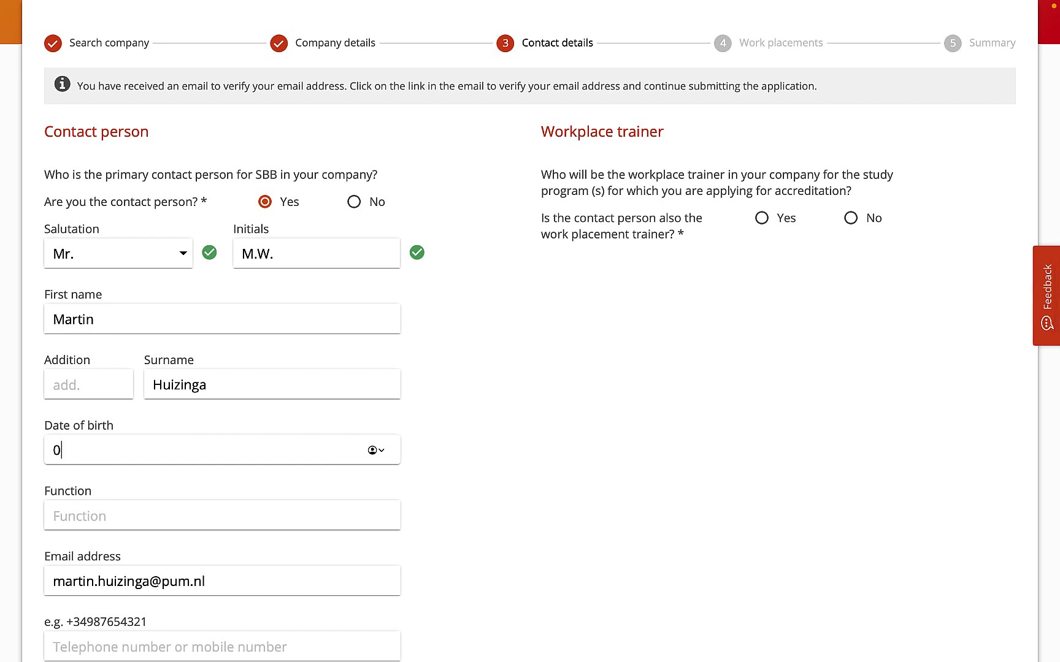
- Enter "Project manager of PION" as the contact person's function
click(201, 517)
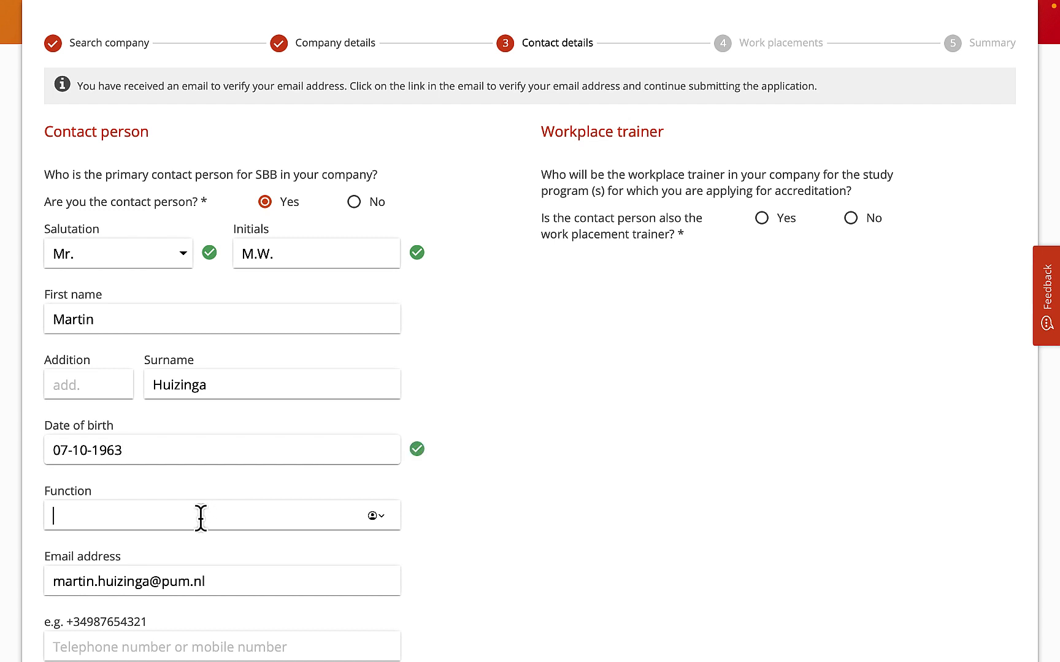
text(Projecr)
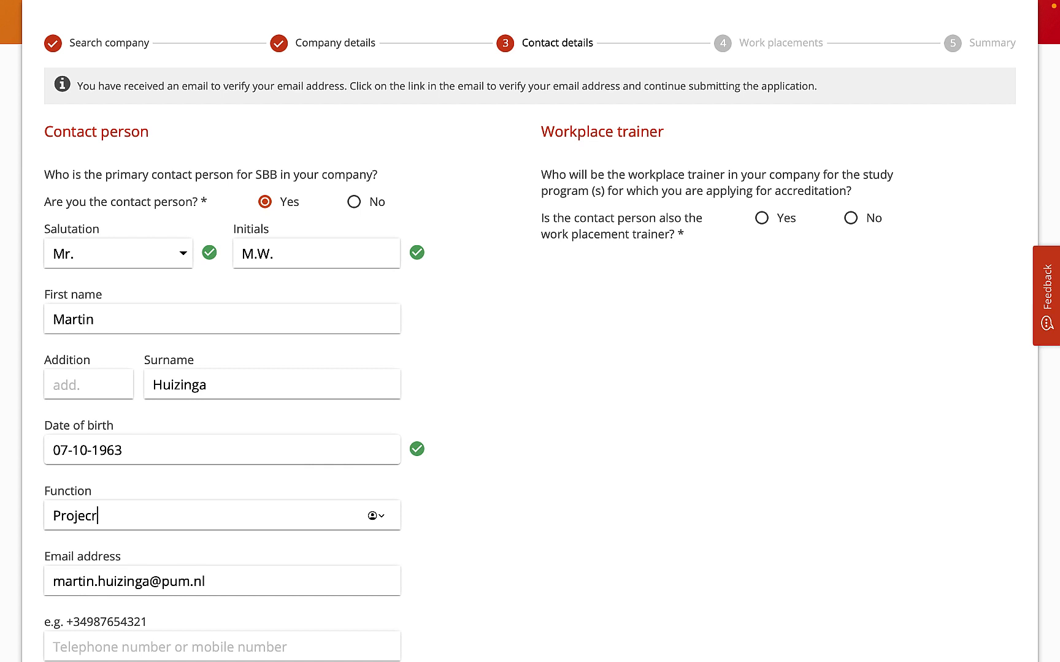
key(BackSpace)
text(t manager of PION)
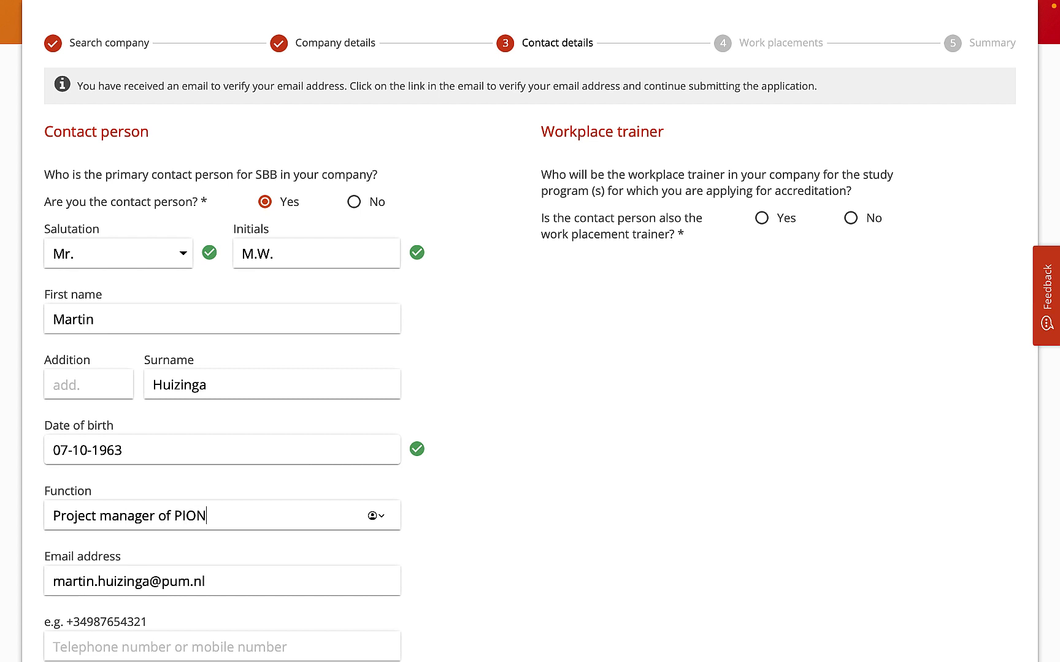
- Fill in the contact person's main telephone number with its country code
scroll(197, 552, down, 1)
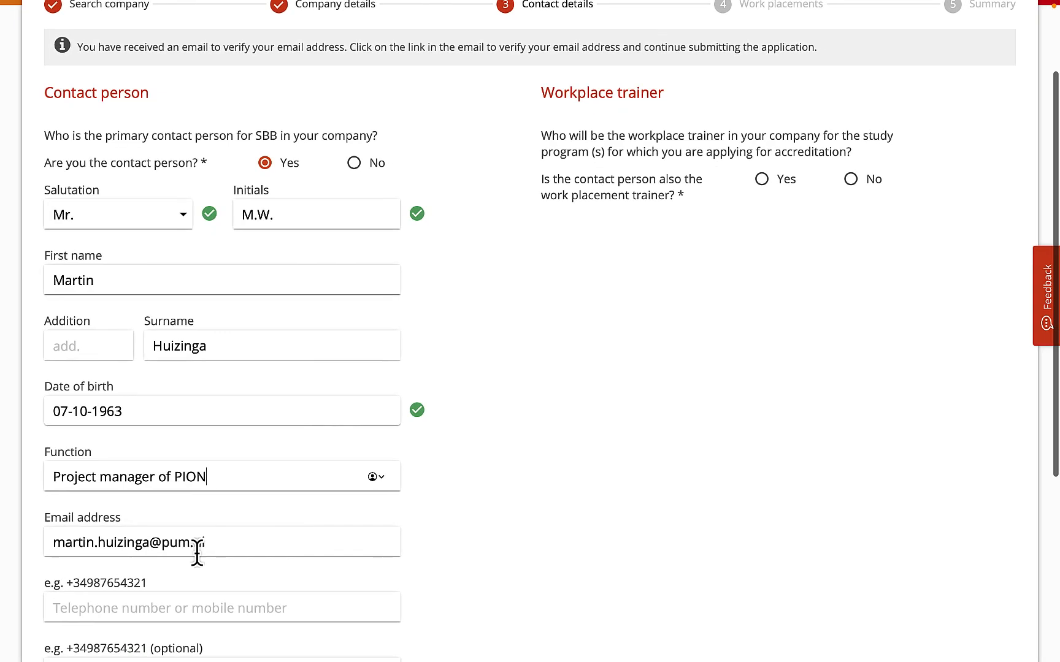
click(128, 611)
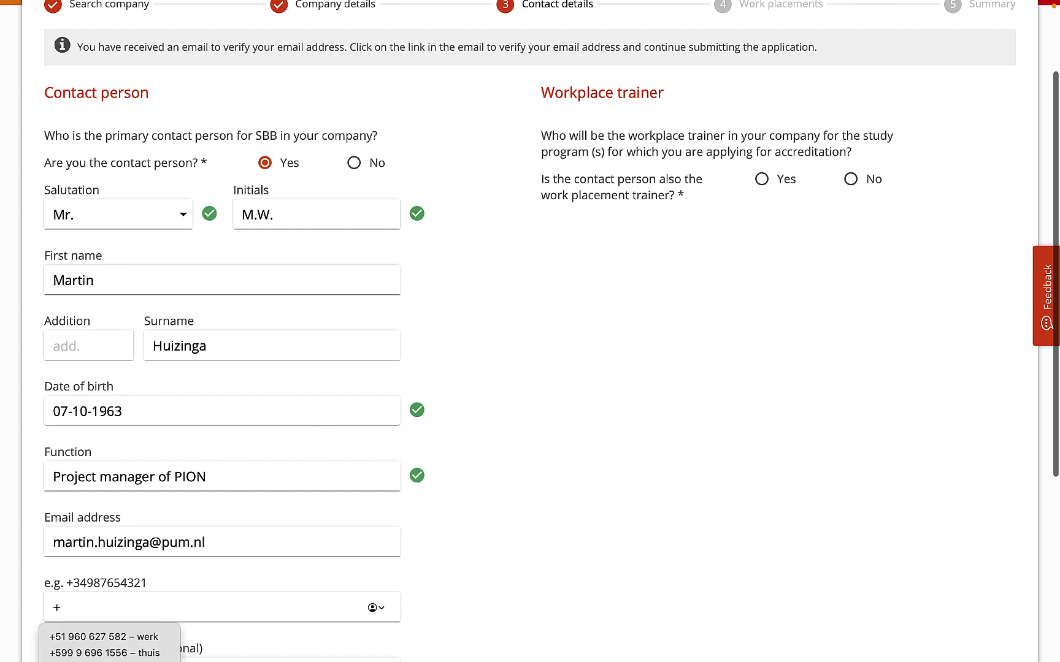
- Indicate that the contact person is also the work placement trainer, and continue to the work placements
scroll(161, 607, down, 3)
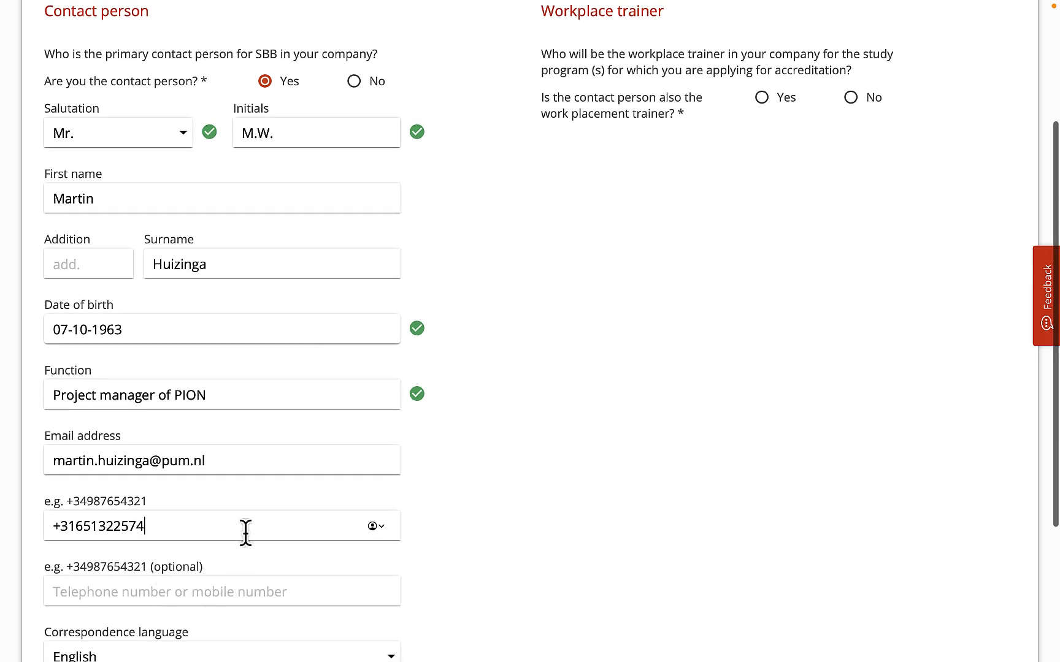
scroll(322, 512, down, 3)
scroll(322, 510, down, 2)
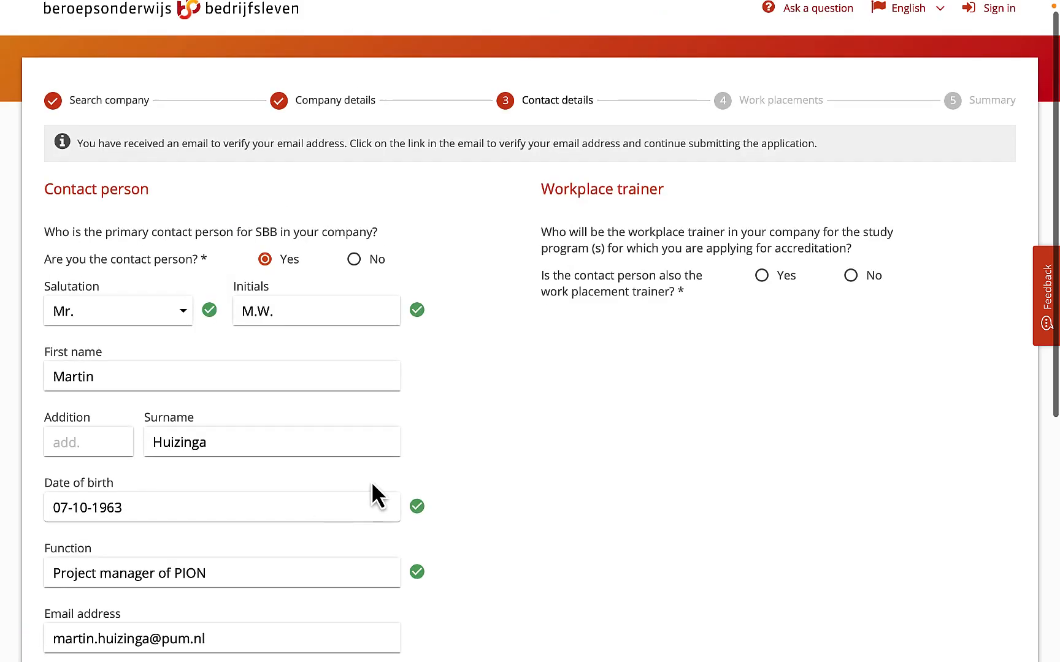
click(761, 276)
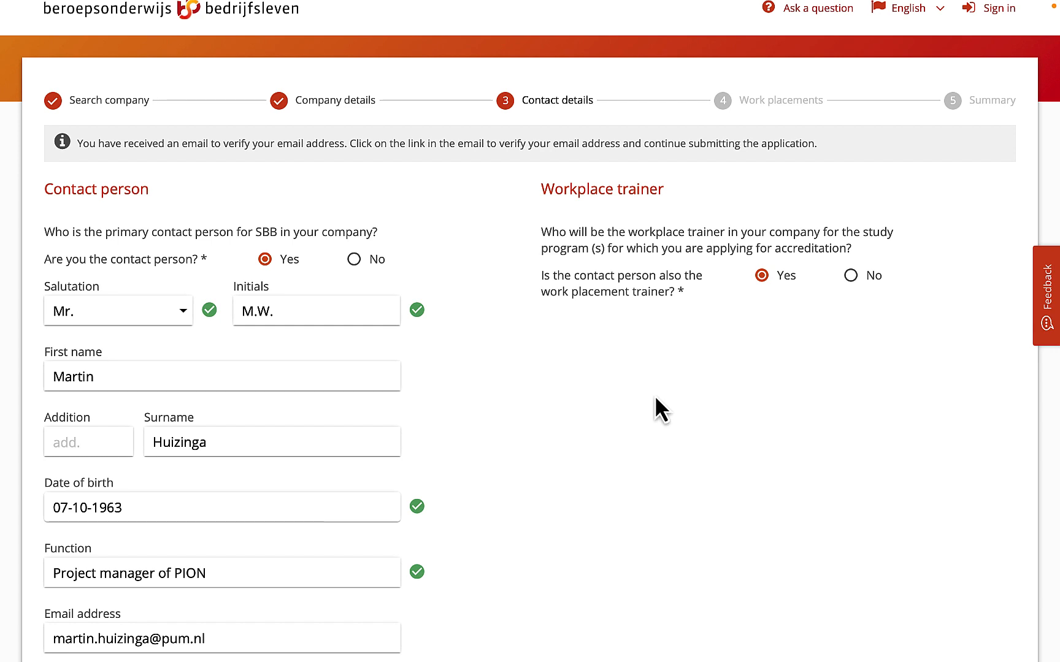
scroll(655, 398, down, 1)
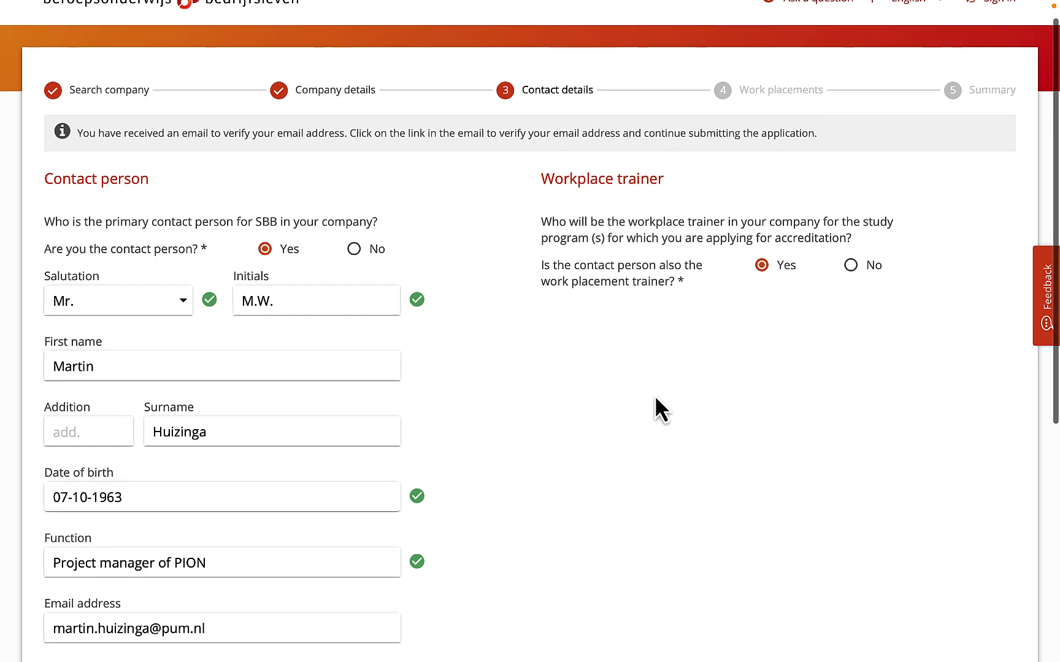
scroll(407, 383, down, 3)
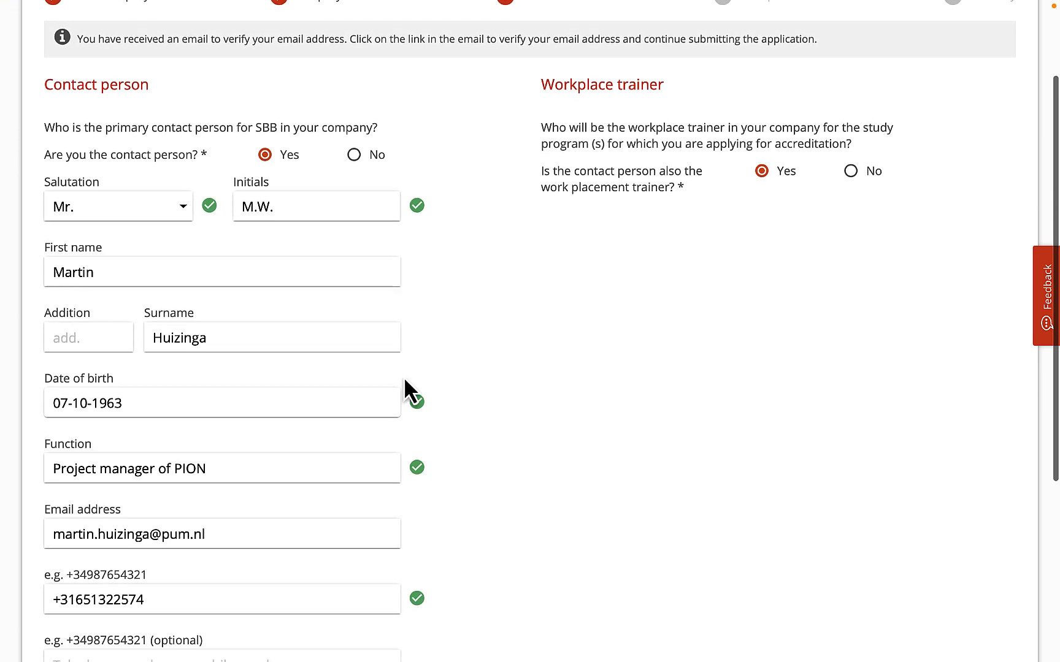
scroll(404, 379, down, 4)
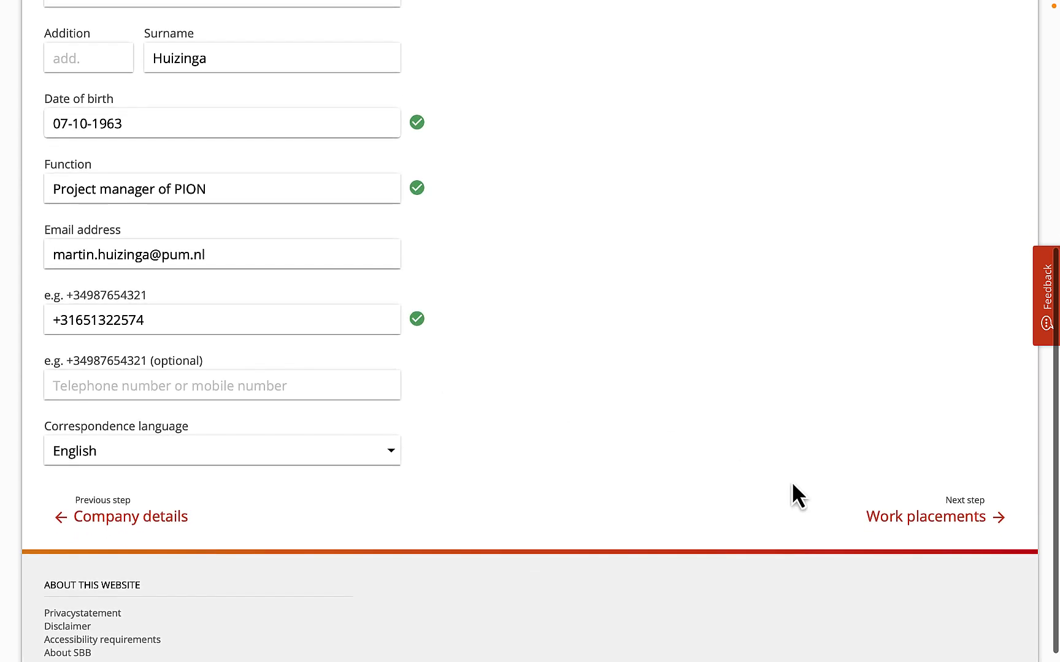
click(897, 522)
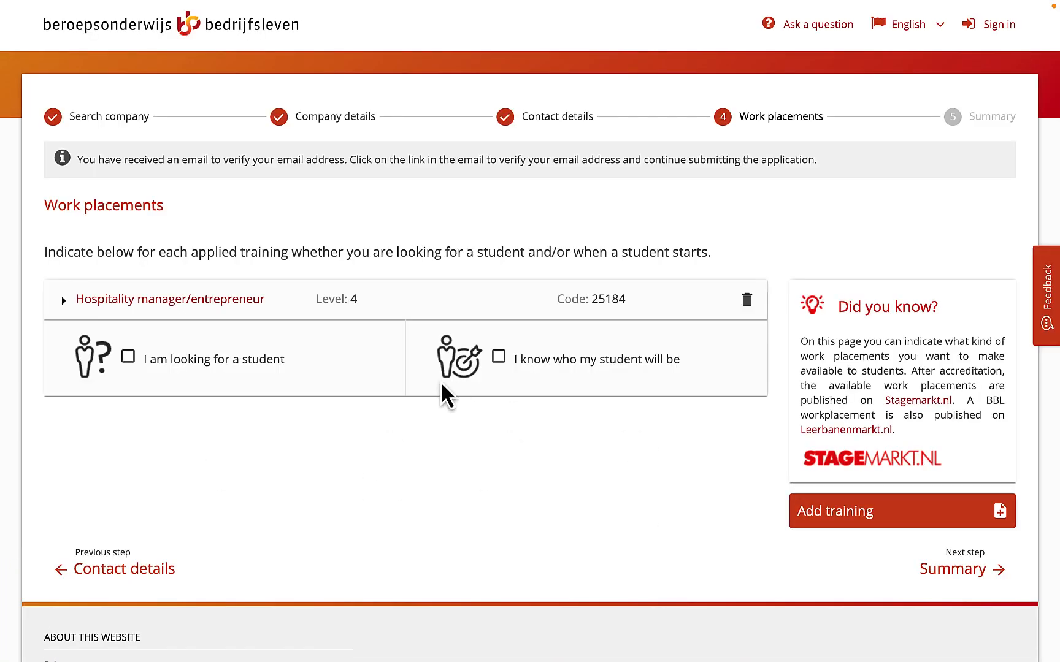
- Mark the Hospitality manager/entrepreneur training as looking for a student, available for apprenticeship (bbl), with 1 work placement
click(128, 357)
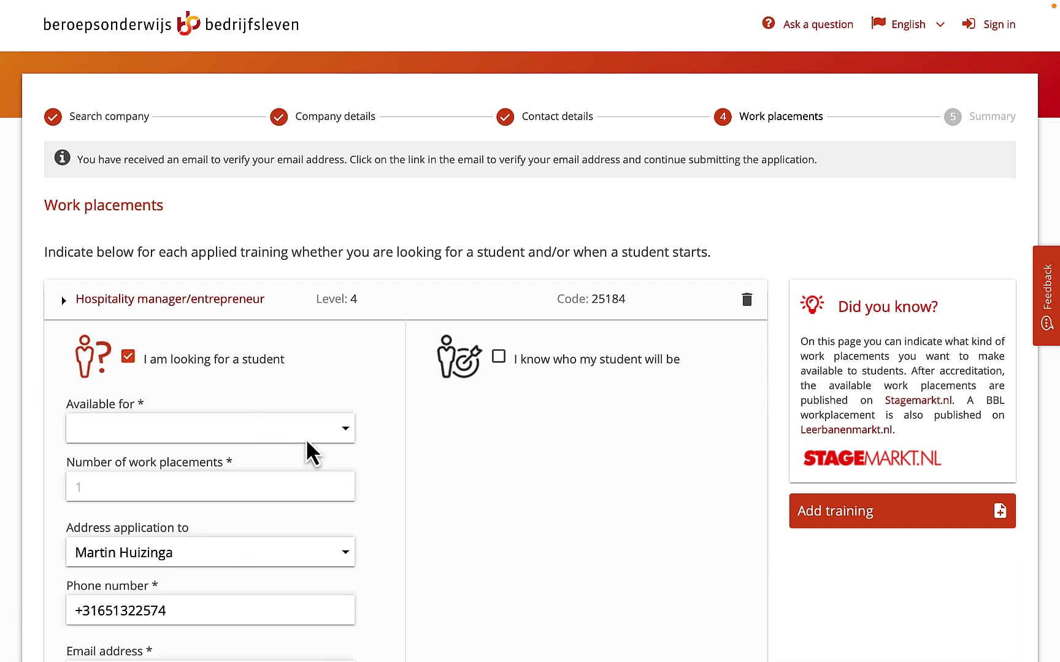
click(306, 436)
click(289, 452)
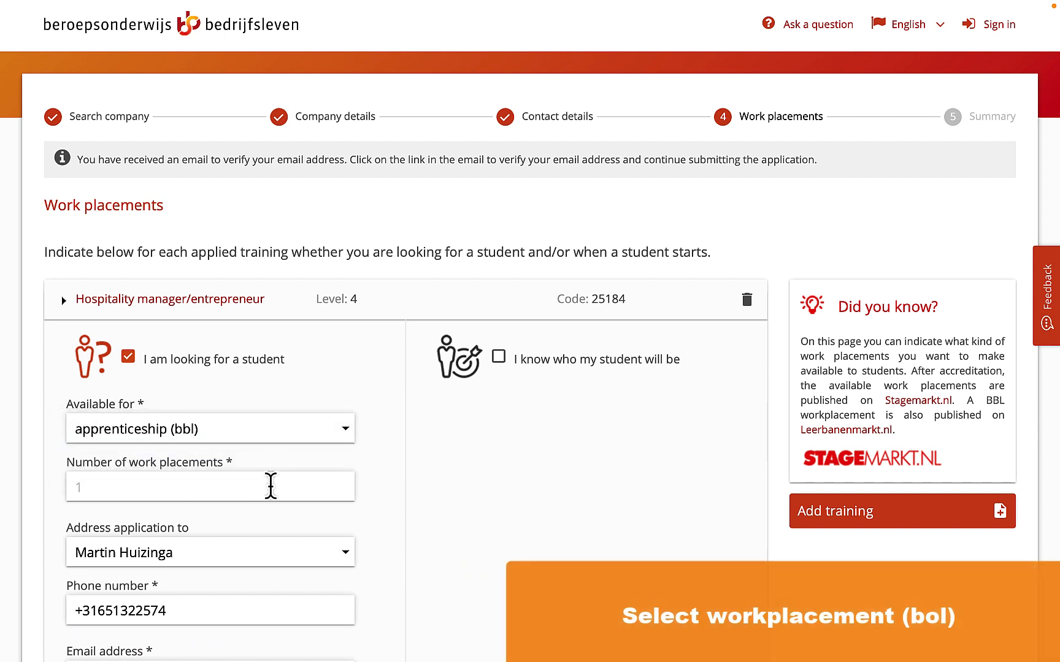
click(264, 486)
text(1)
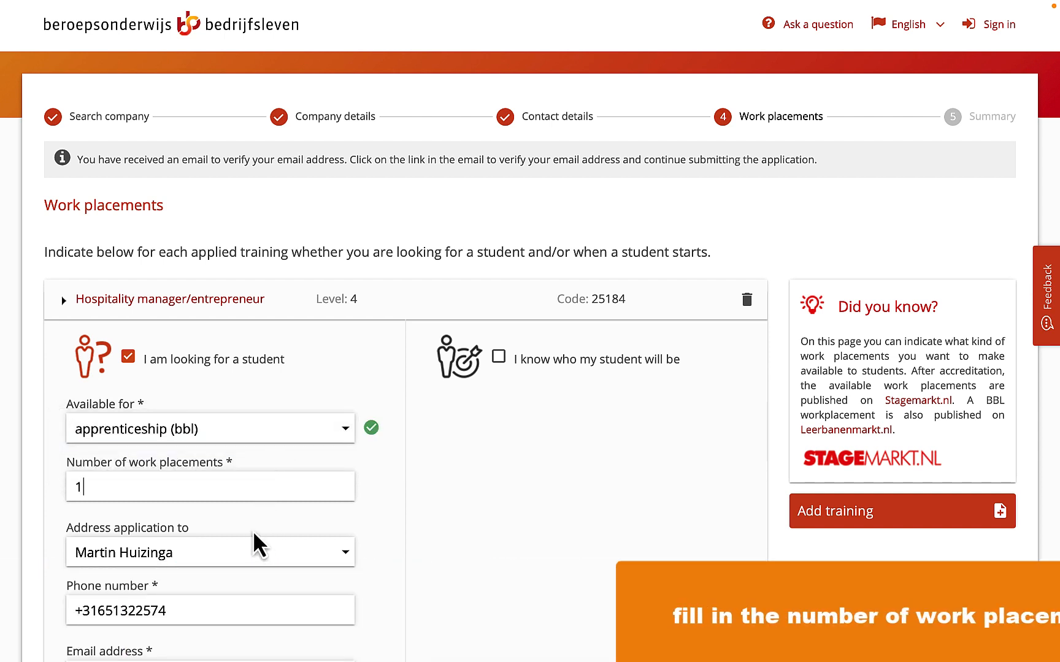
- Set the work placement period's start date to 04/01/2023
scroll(263, 537, down, 3)
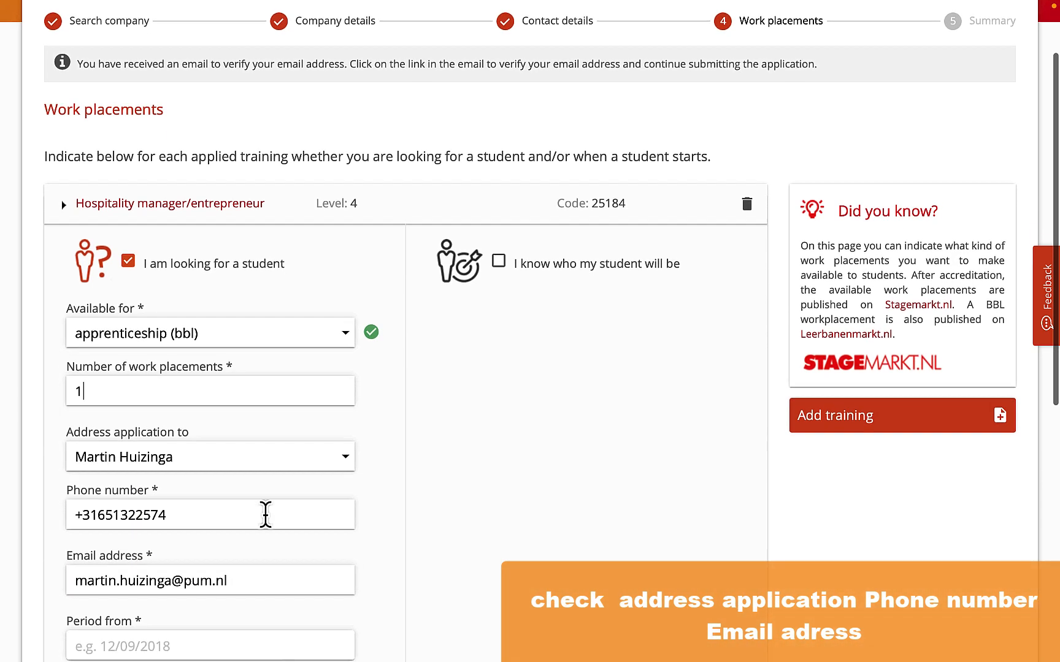
scroll(265, 514, down, 3)
click(250, 540)
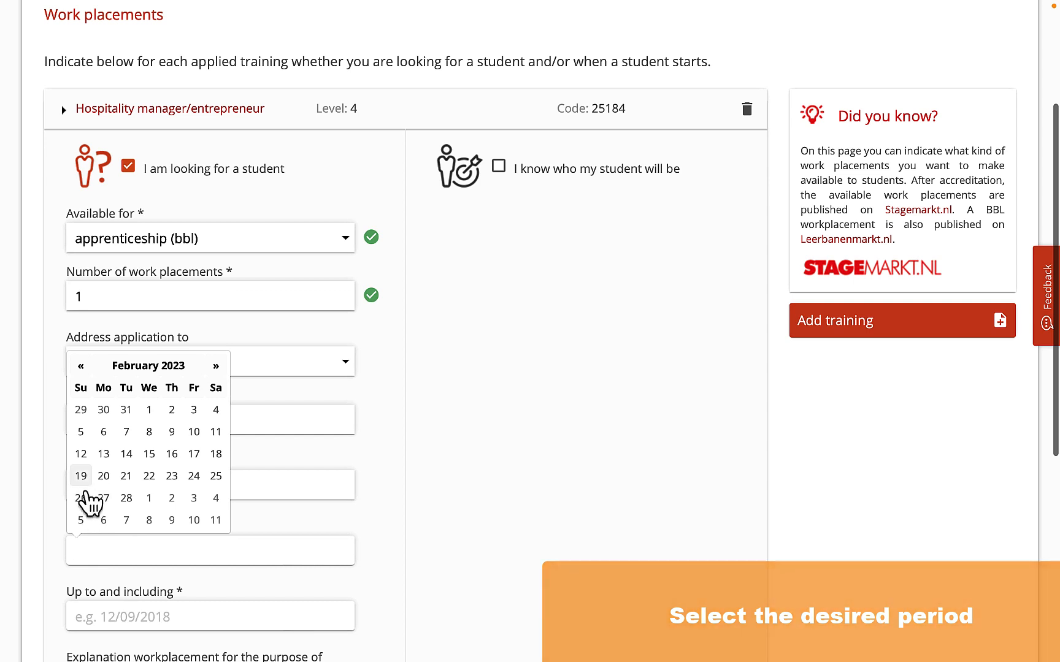
click(217, 366)
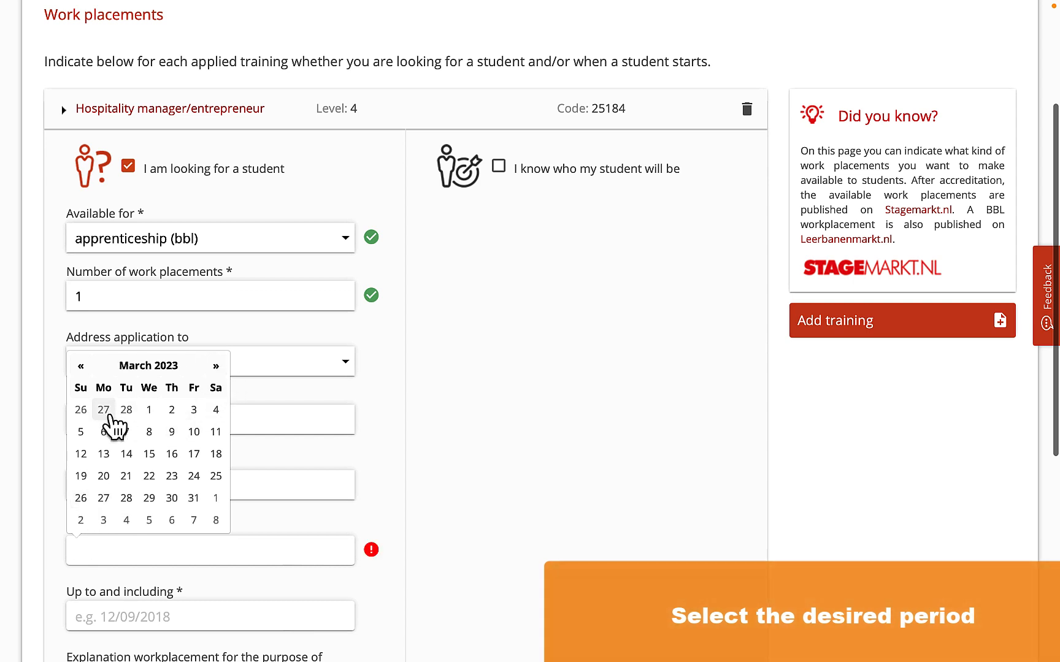
click(216, 367)
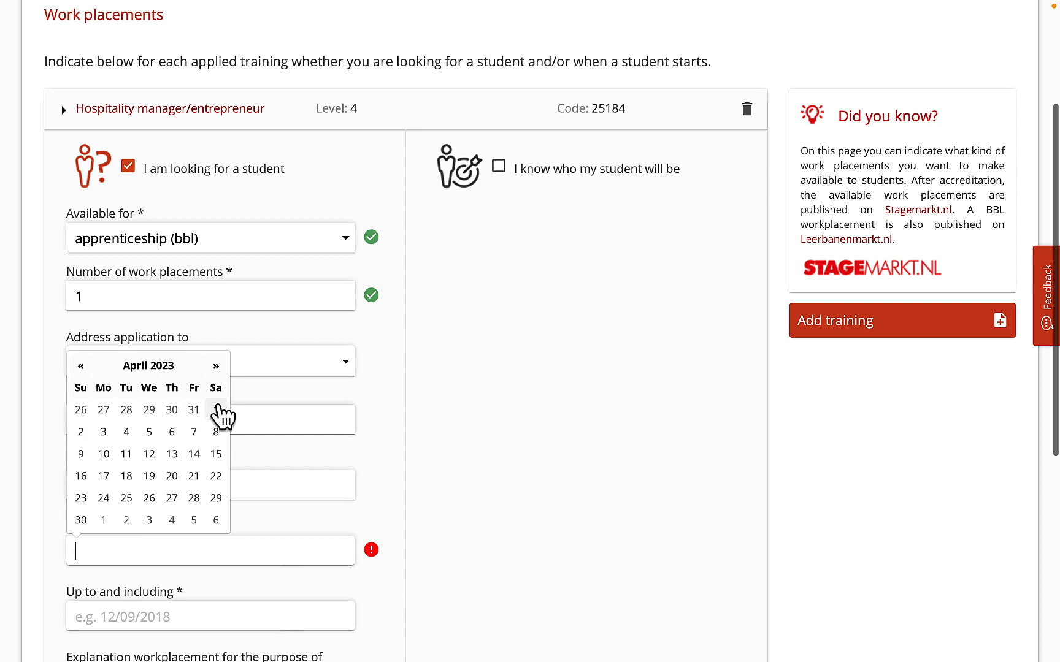
click(217, 410)
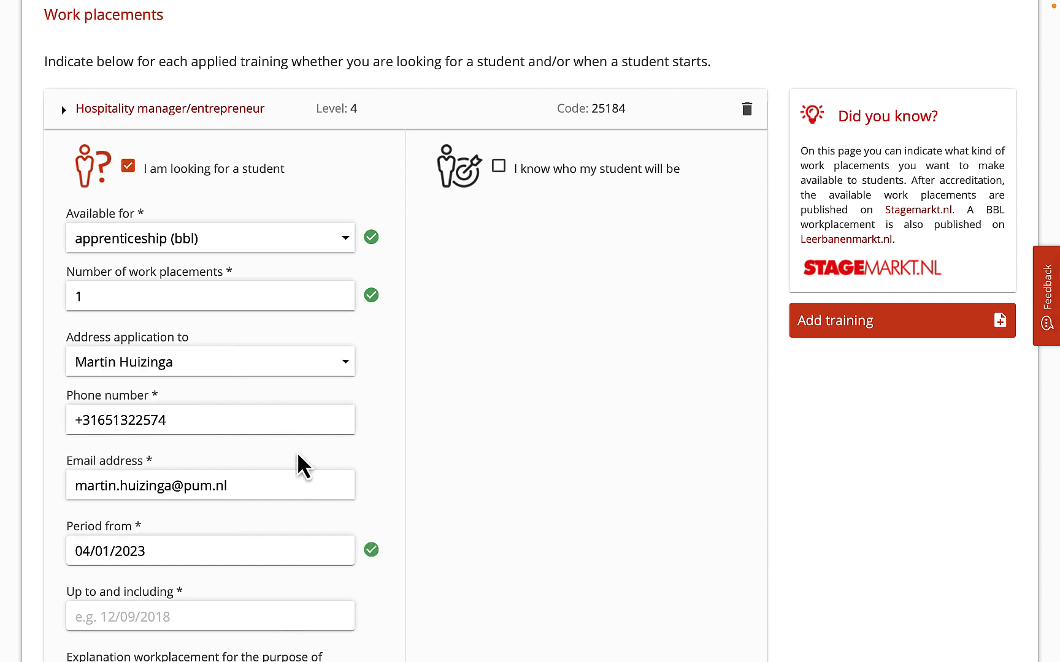
- Set the work placement period's end date to 08/31/2023
scroll(279, 537, down, 1)
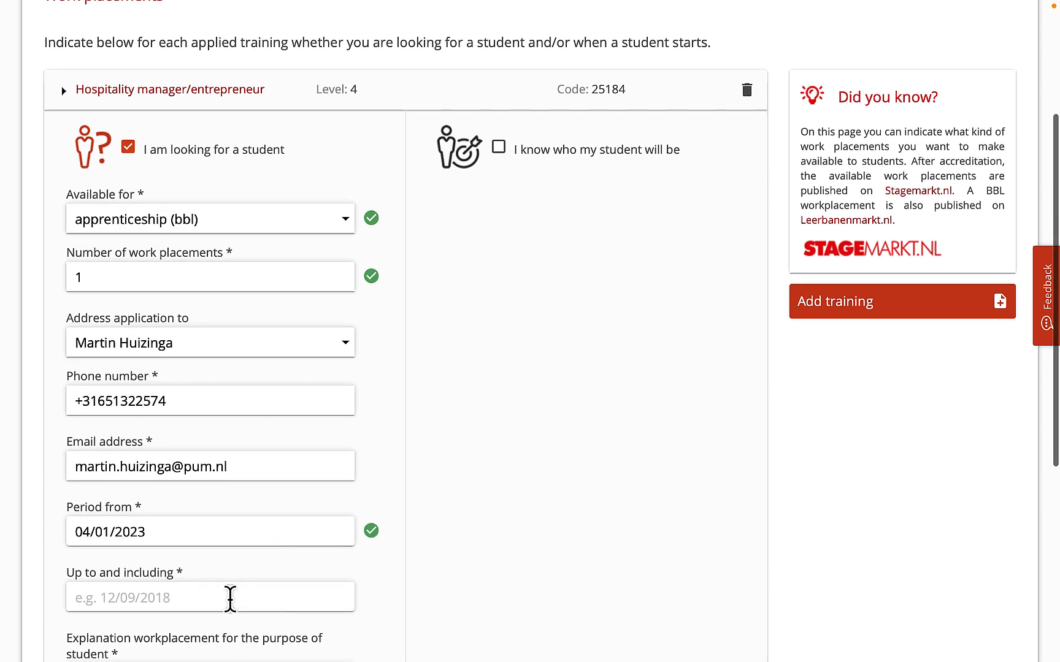
click(230, 598)
click(215, 414)
click(215, 415)
click(215, 414)
click(215, 415)
click(216, 415)
click(215, 415)
click(216, 415)
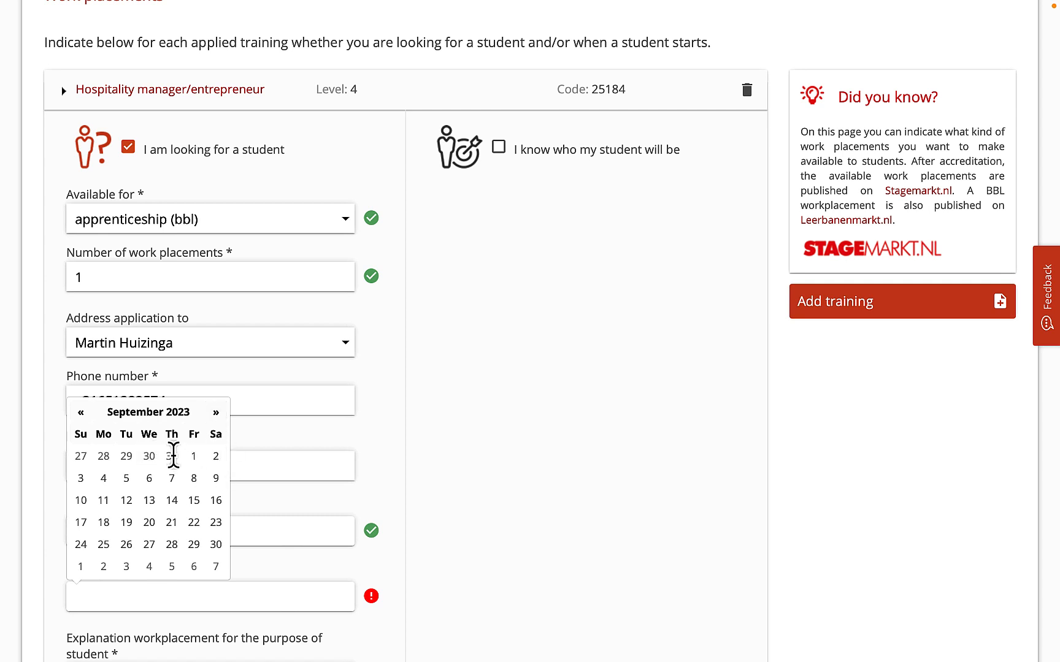
click(171, 456)
- Write a workplacement explanation for students starting with "If you really want to get out of your comfort zone choose for"
scroll(196, 558, down, 3)
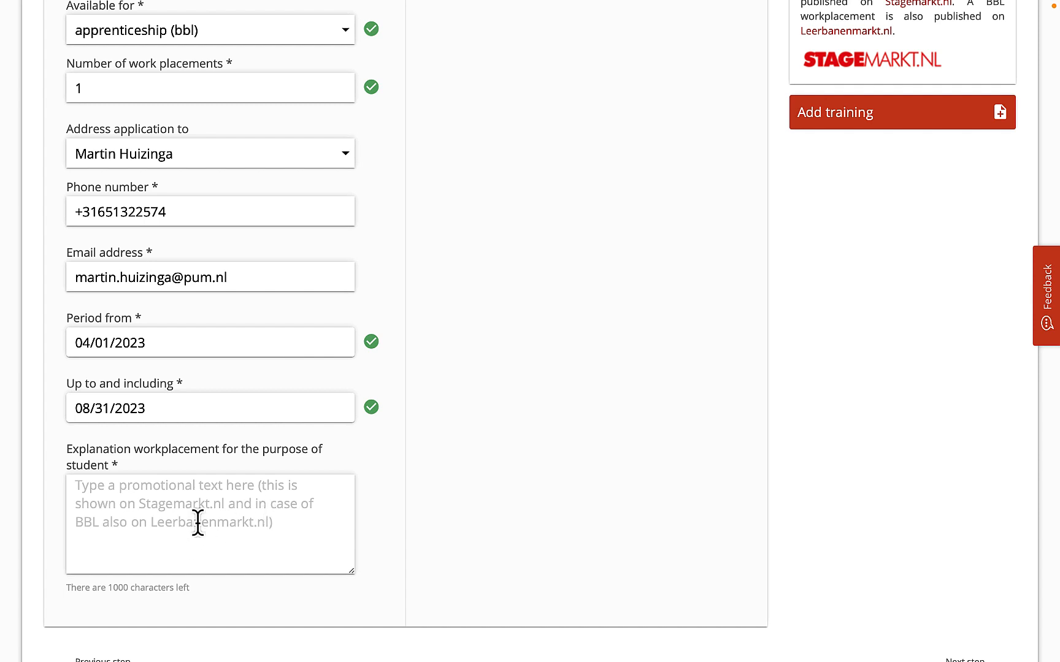
scroll(196, 521, down, 3)
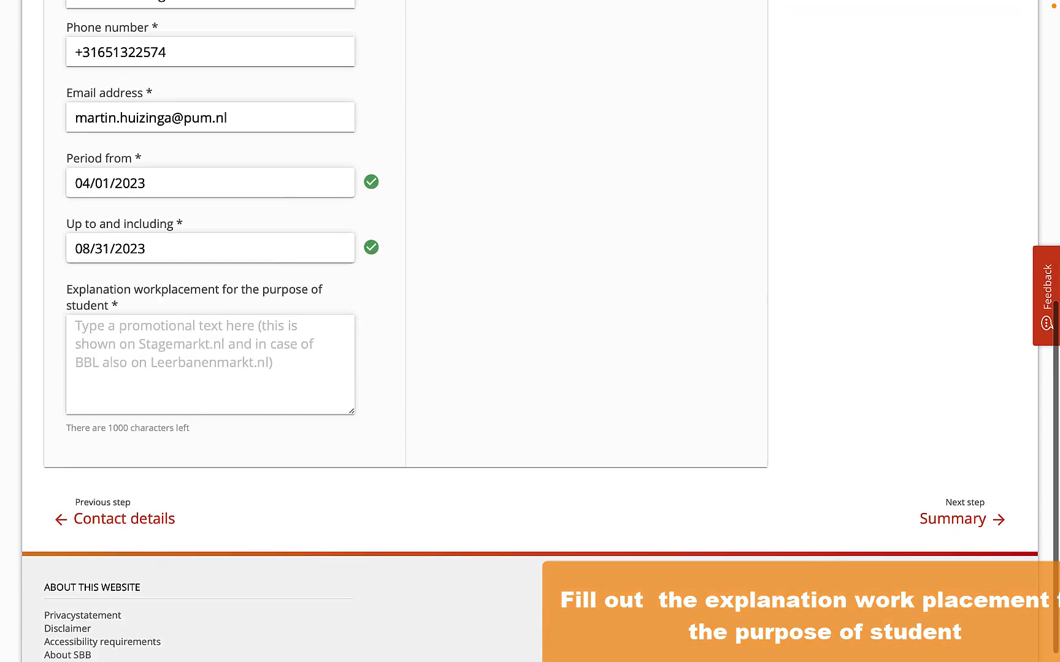
click(149, 369)
text(If yi)
key(BackSpace)
text(ou )
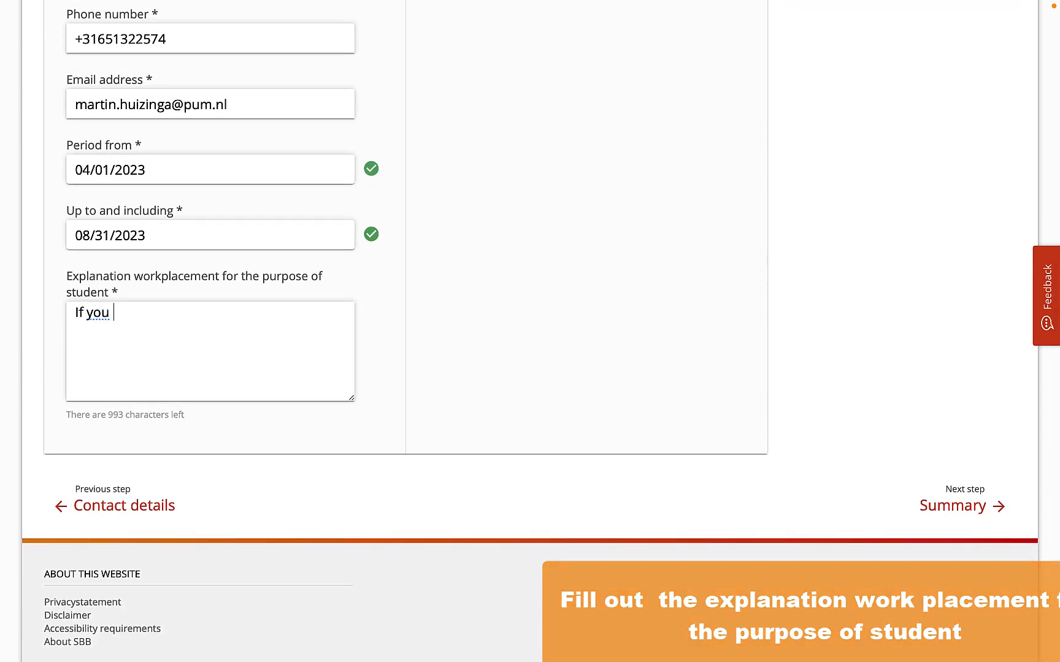
text(really wab)
key(BackSpace)
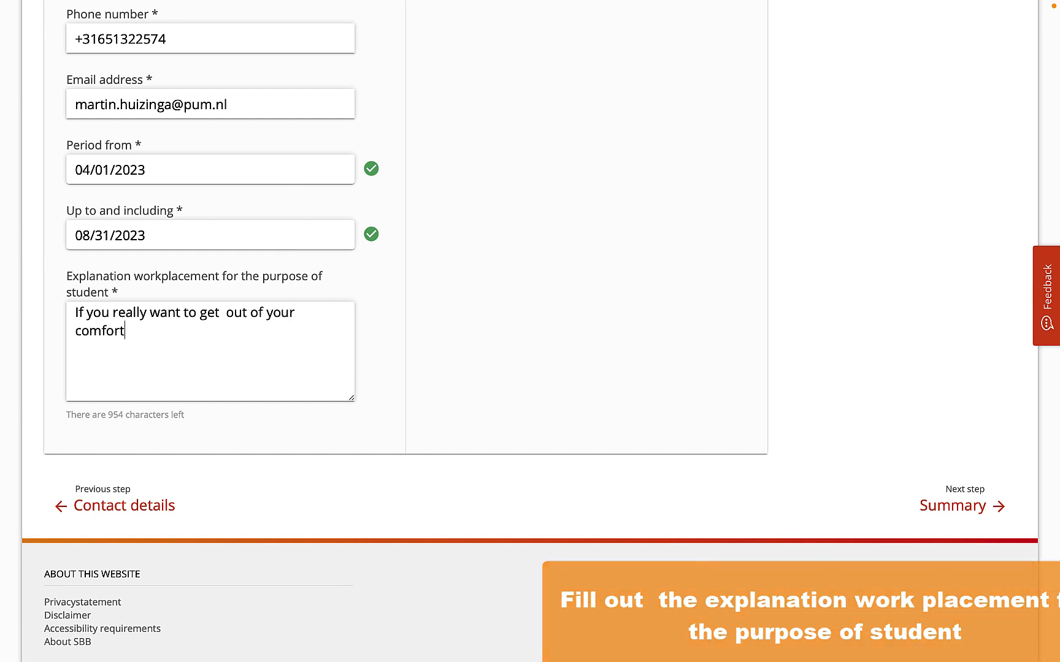
key(BackSpace)
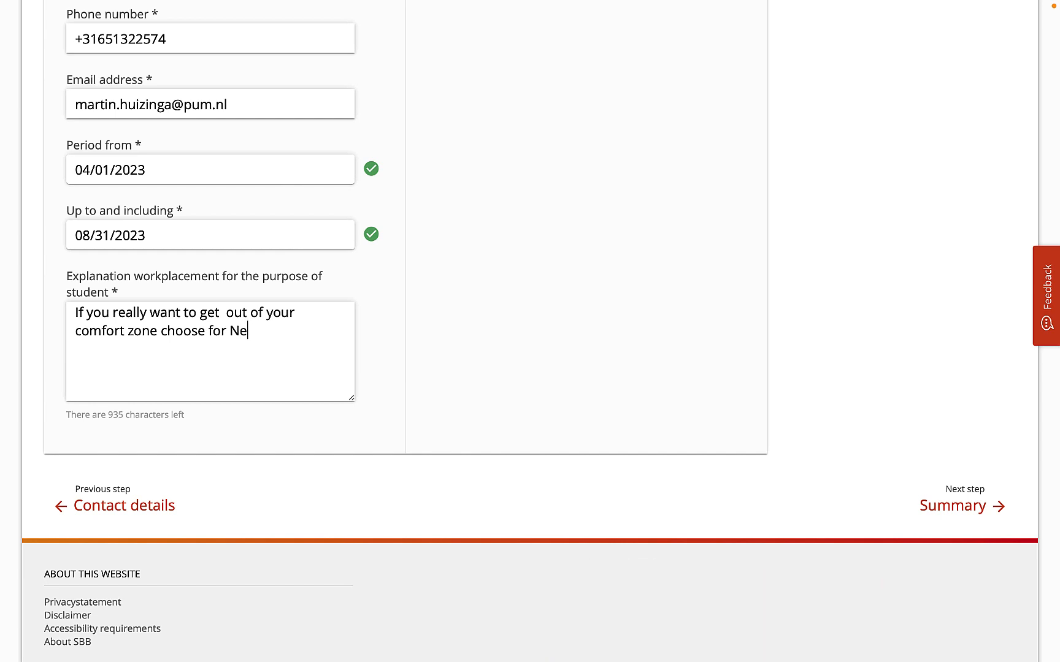
- Leave the completed explanation and proceed to the application's Summary
scroll(393, 352, up, 5)
click(823, 407)
scroll(823, 408, down, 5)
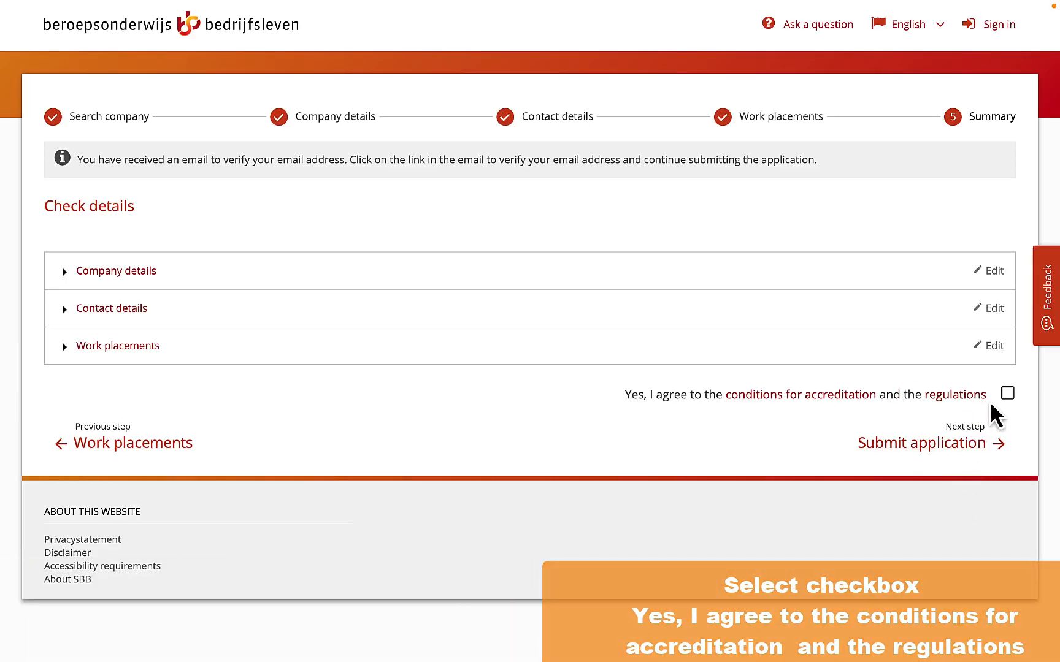
- Accept the accreditation conditions and regulations, and review the company details and contact details in the Summary
click(1008, 395)
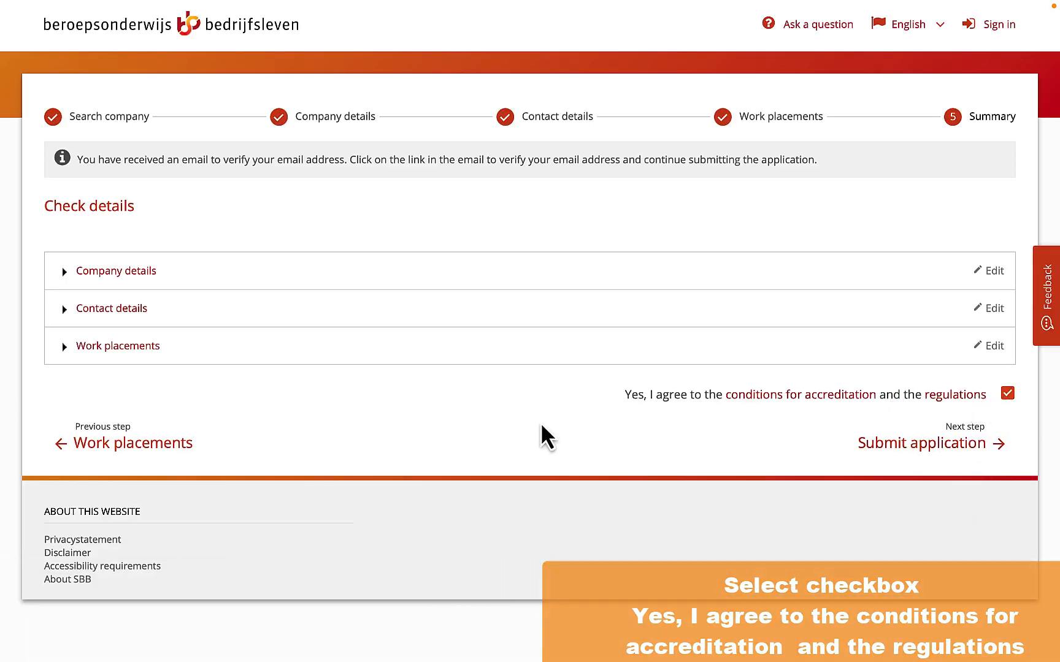
click(117, 273)
scroll(148, 436, down, 2)
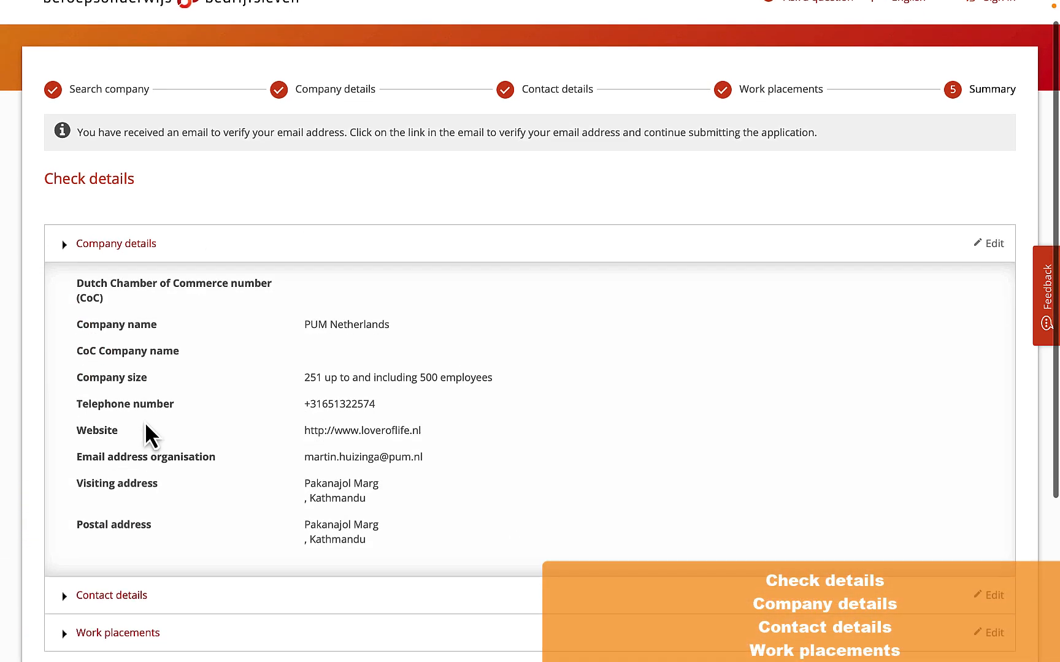
scroll(147, 436, down, 3)
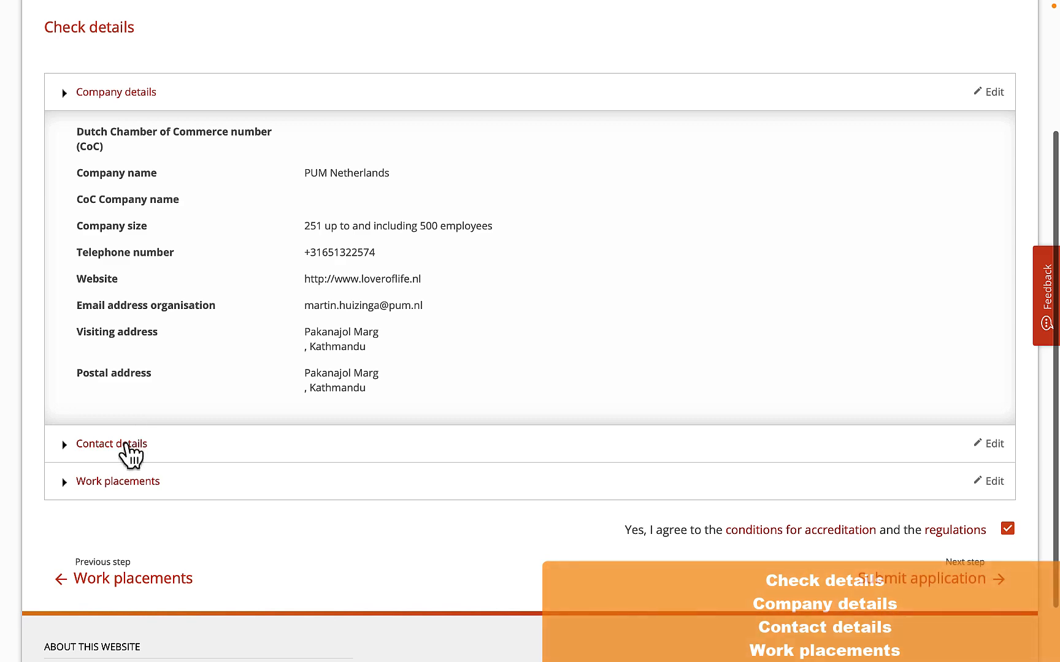
click(125, 444)
scroll(127, 447, down, 2)
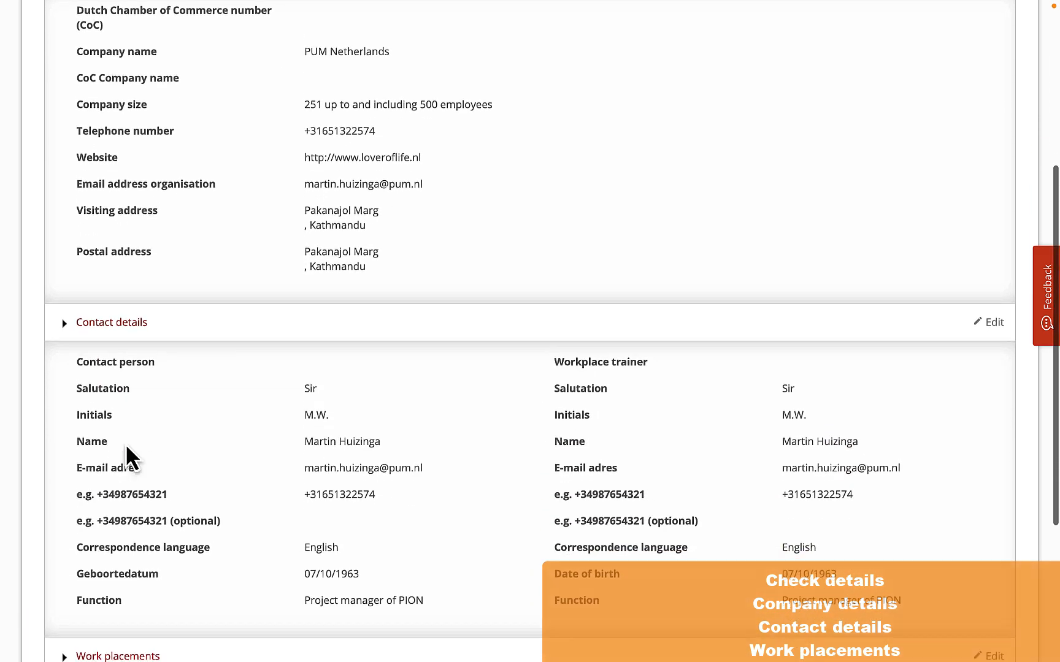
scroll(129, 457, down, 2)
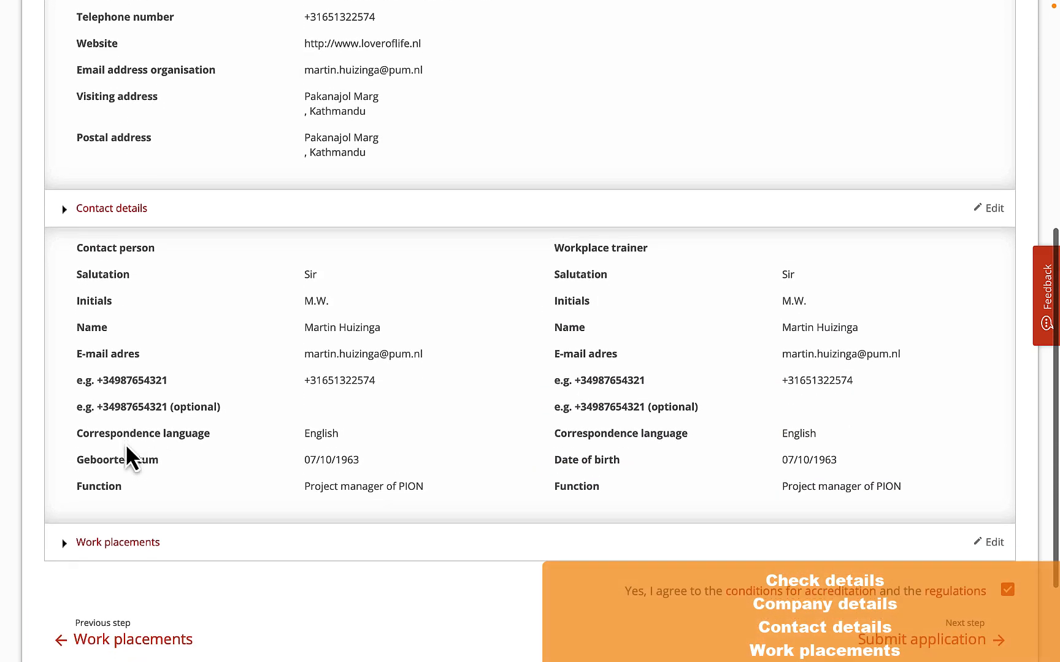
scroll(129, 461, down, 1)
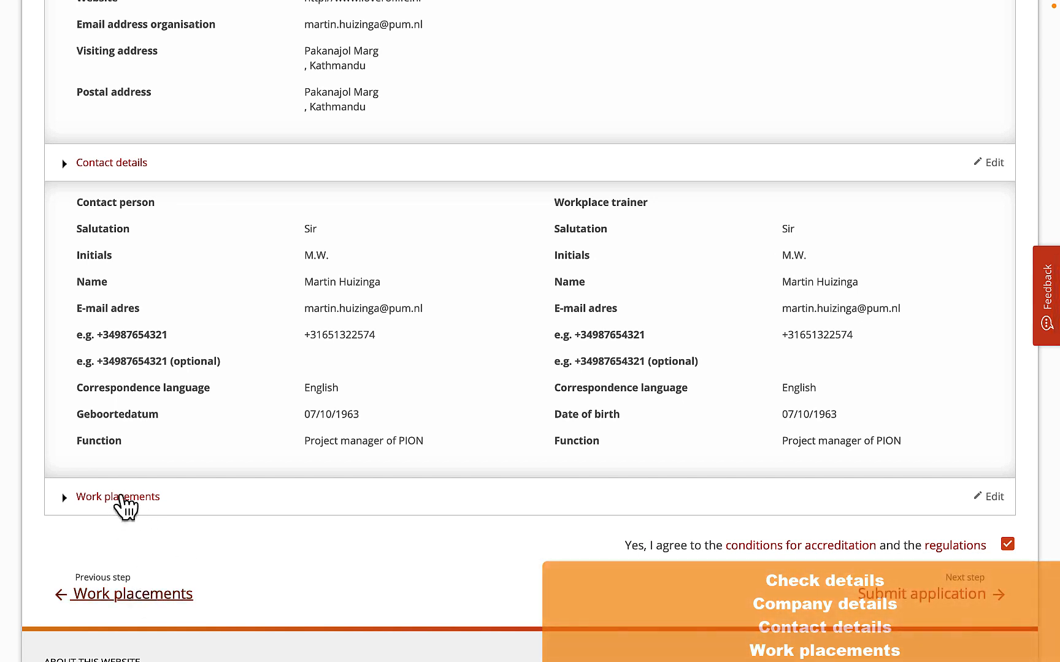
- Review the Hospitality manager/entrepreneur work placement information and return to the Summary
click(121, 497)
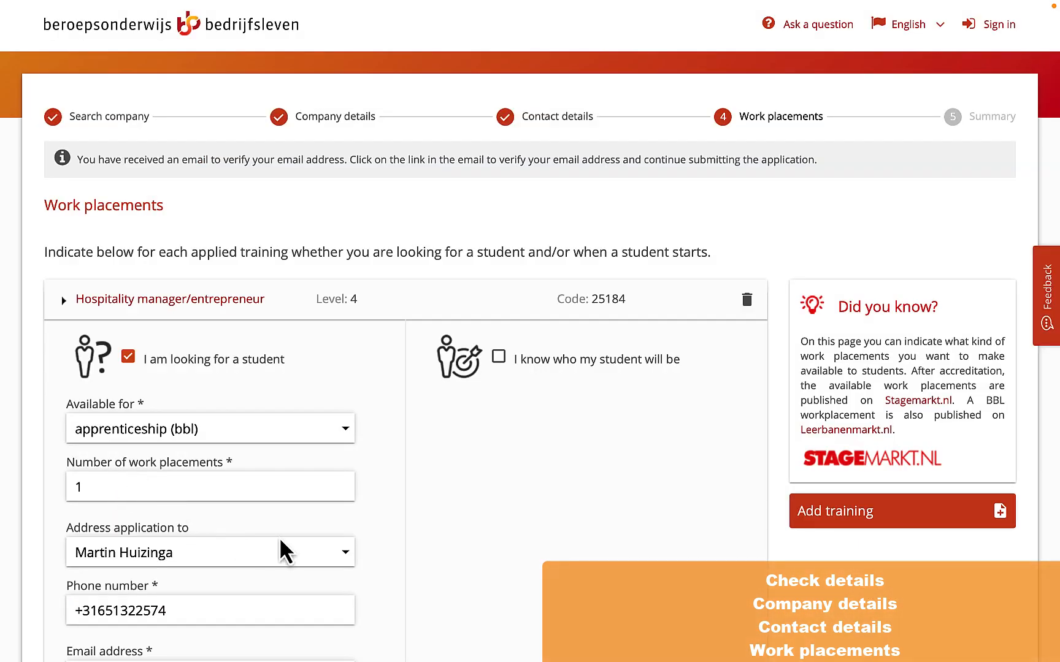
scroll(366, 549, down, 11)
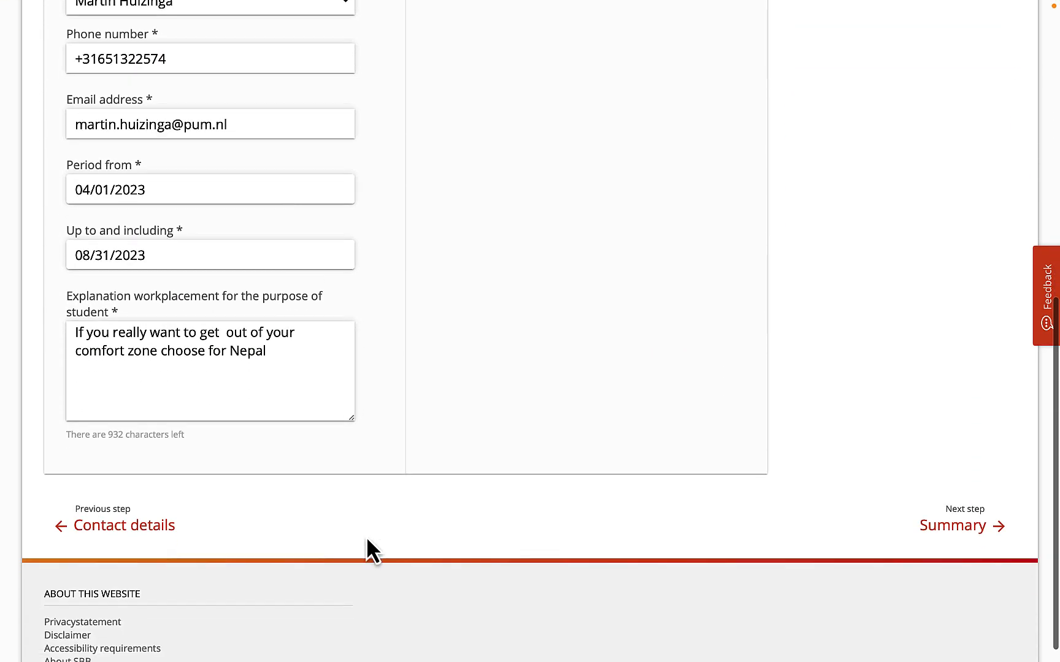
click(953, 507)
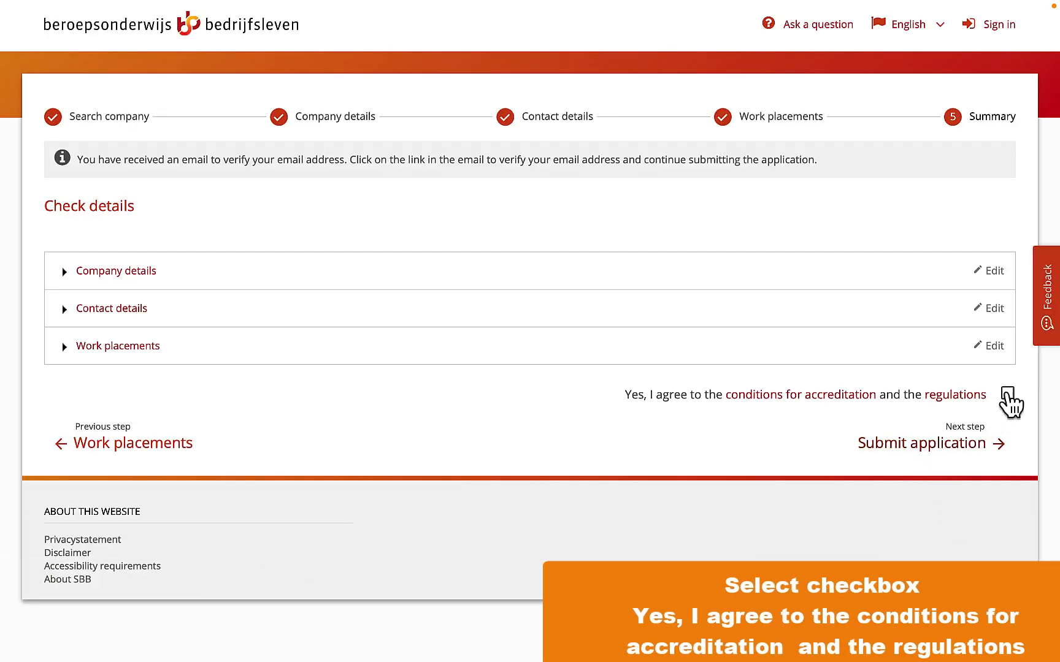
- Try to submit the application with the accreditation conditions and regulations accepted, and dismiss the notice
click(1007, 396)
click(950, 447)
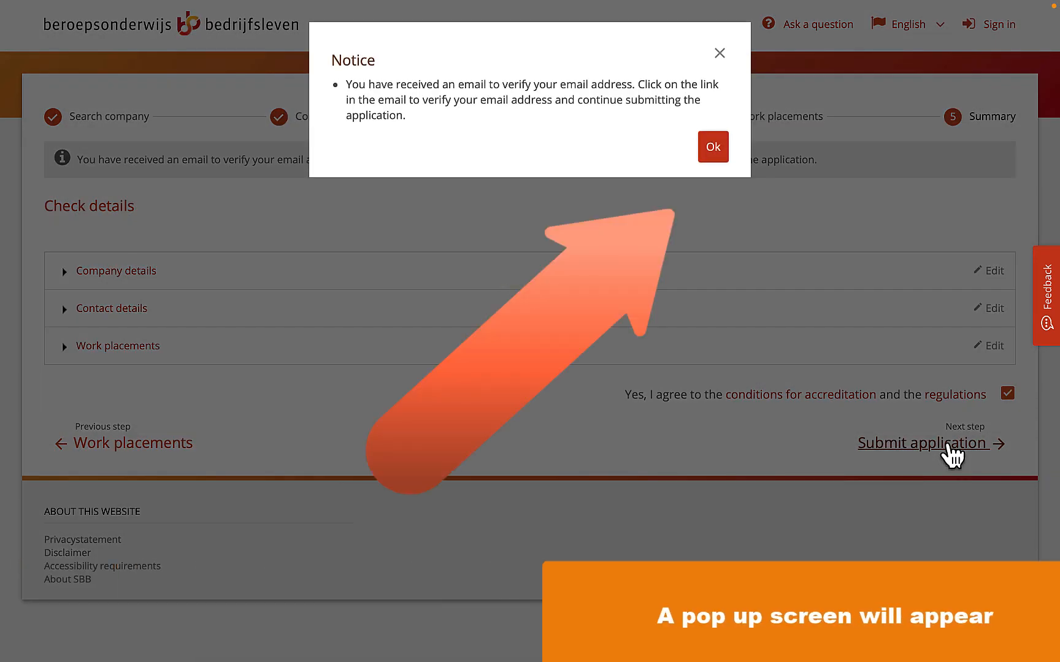
click(713, 148)
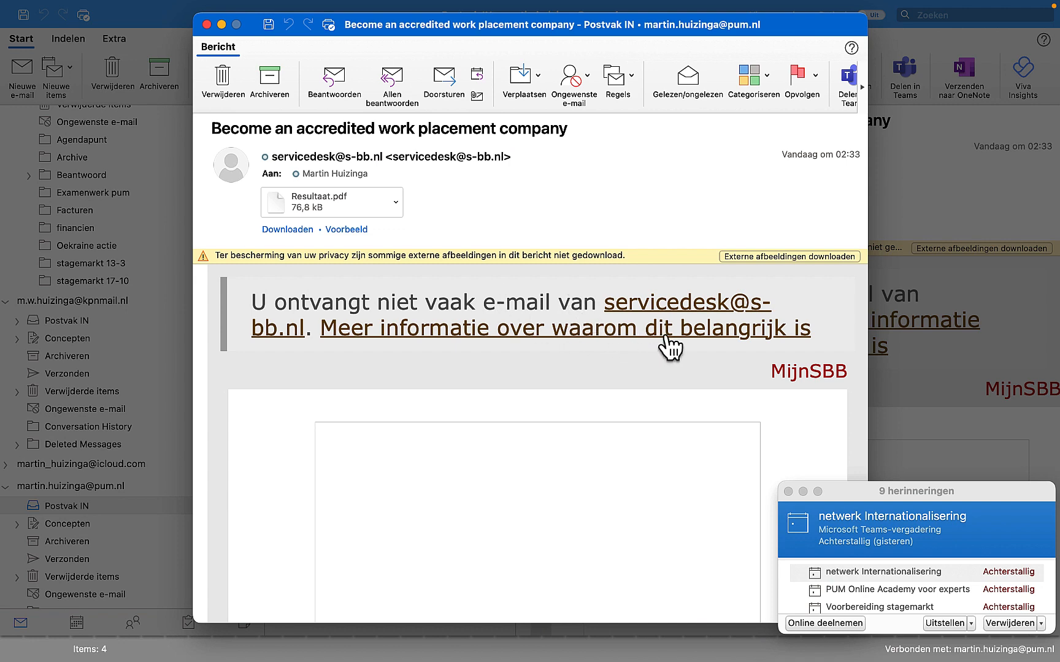
- In Outlook, download the accreditation email's external images and follow its link "I would like to continue the application procedure"
click(759, 258)
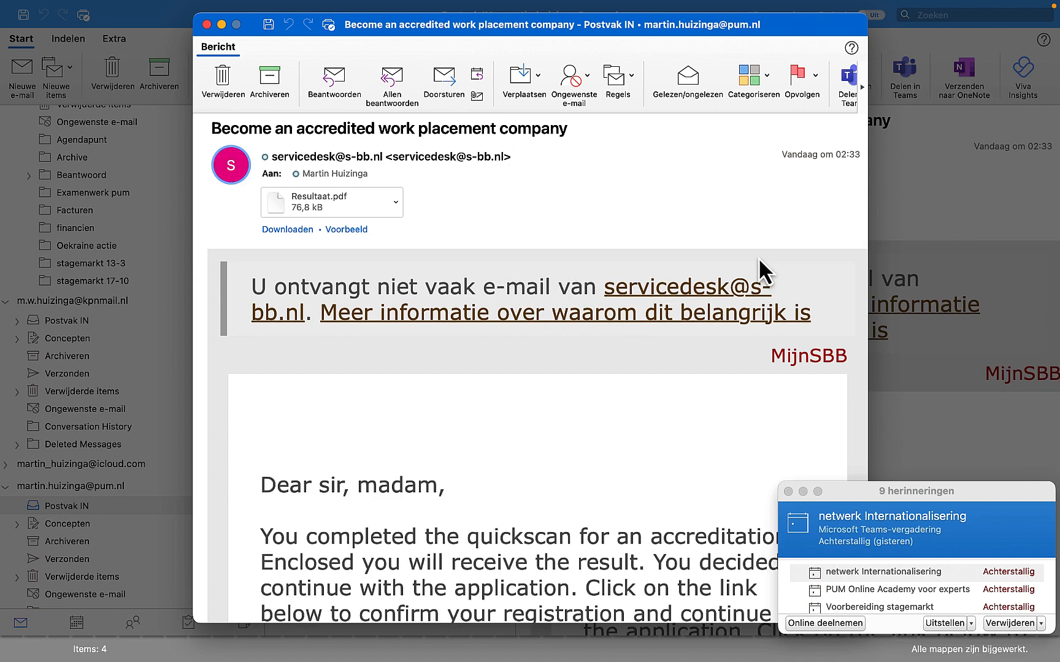
click(788, 491)
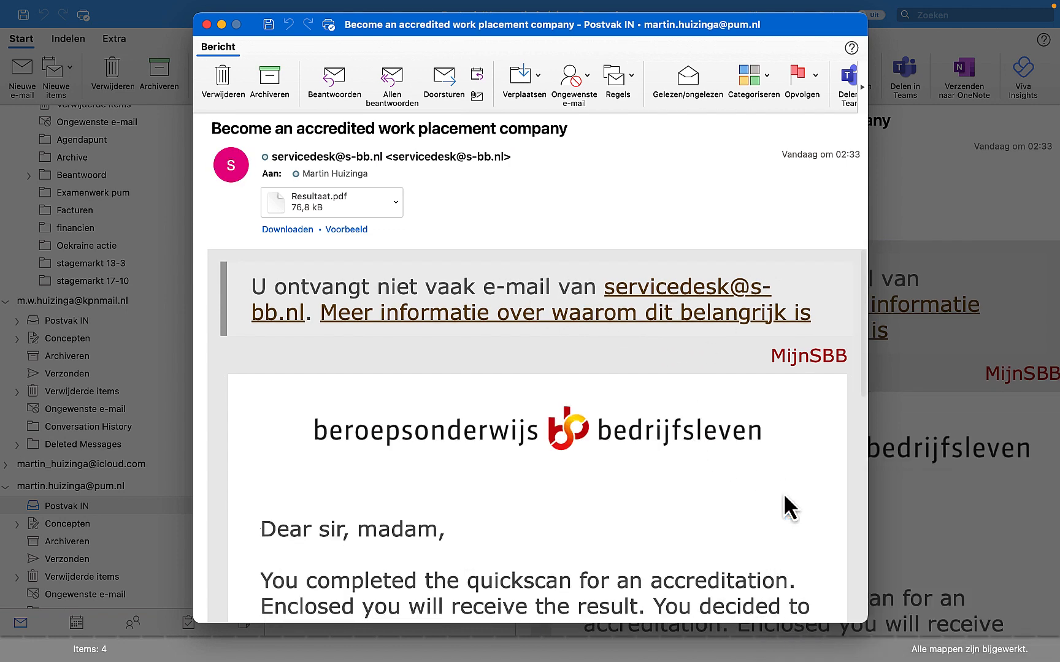
scroll(594, 542, down, 3)
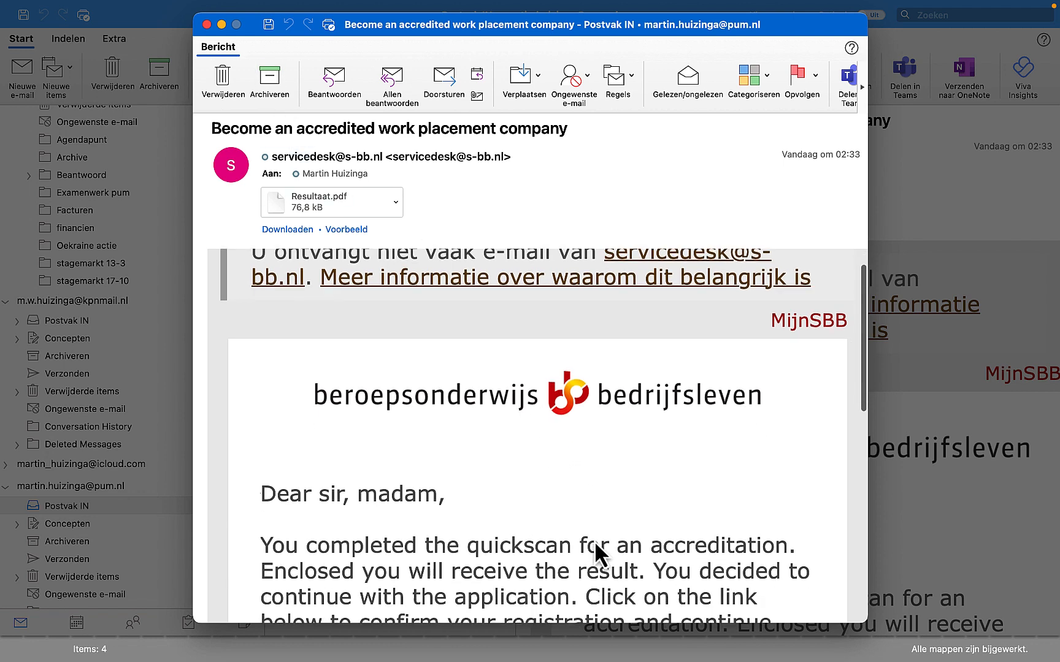
scroll(593, 539, down, 5)
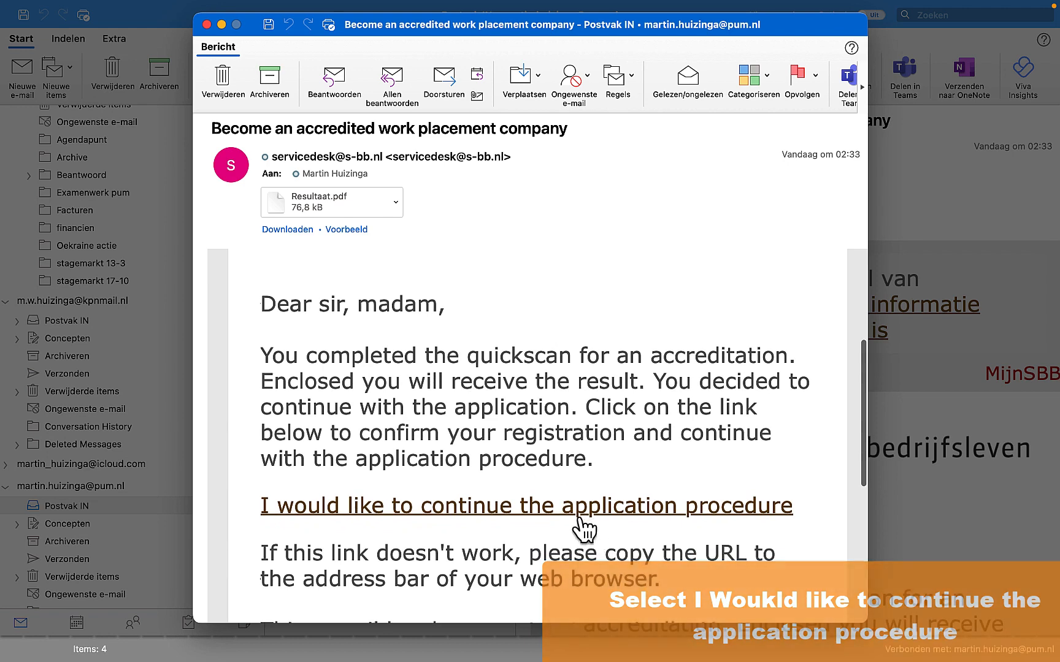
click(577, 511)
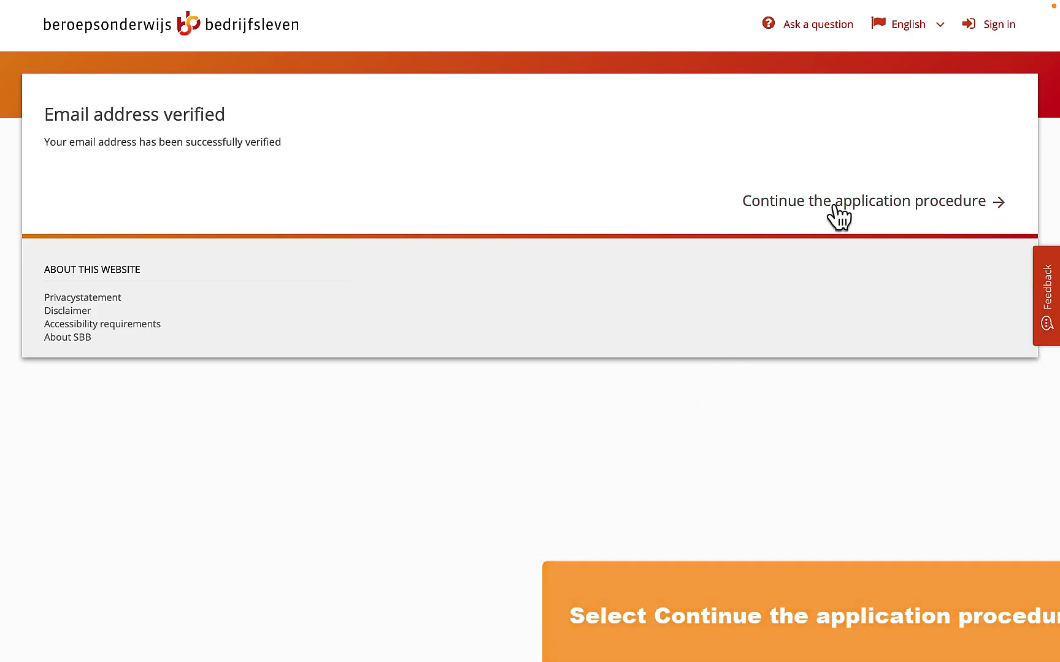
- Continue the application procedure, agree to the accreditation conditions and regulations, and submit the application
click(838, 205)
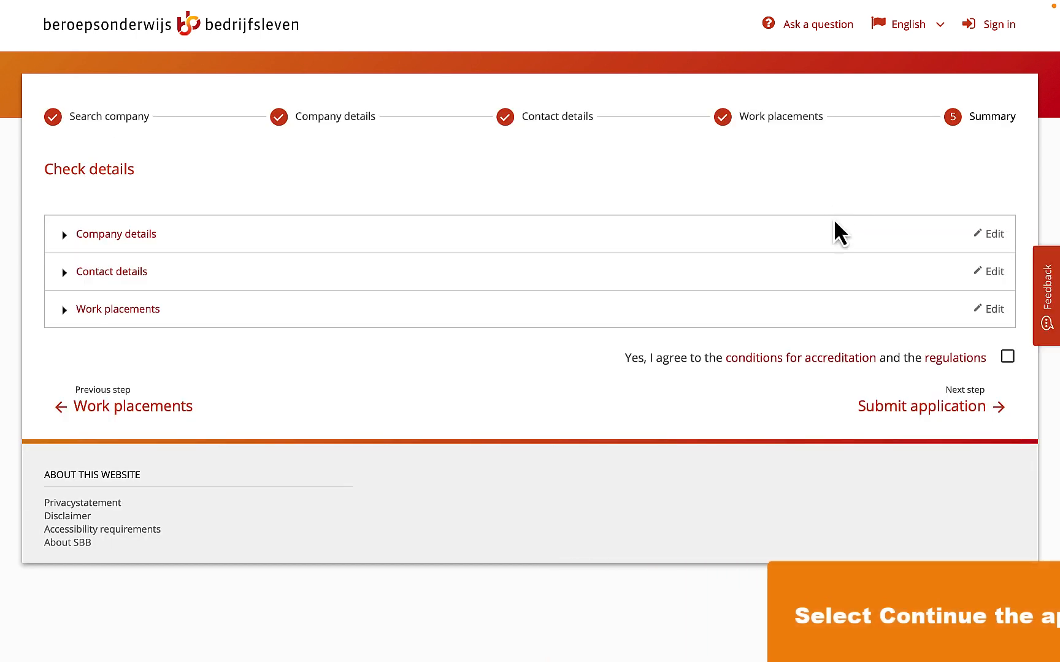
click(1007, 357)
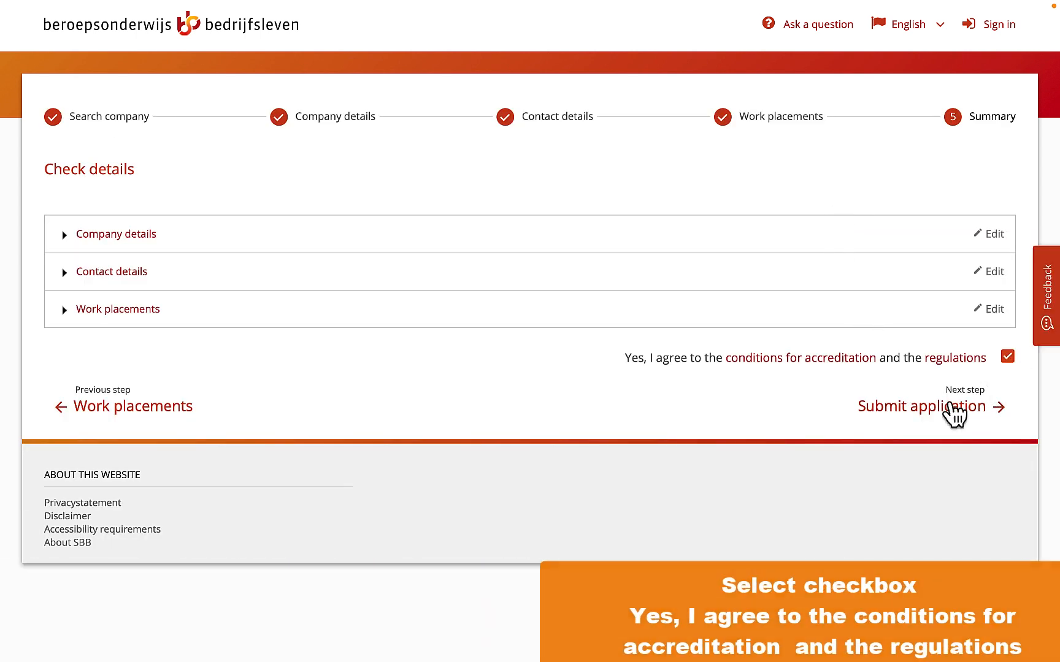
click(942, 420)
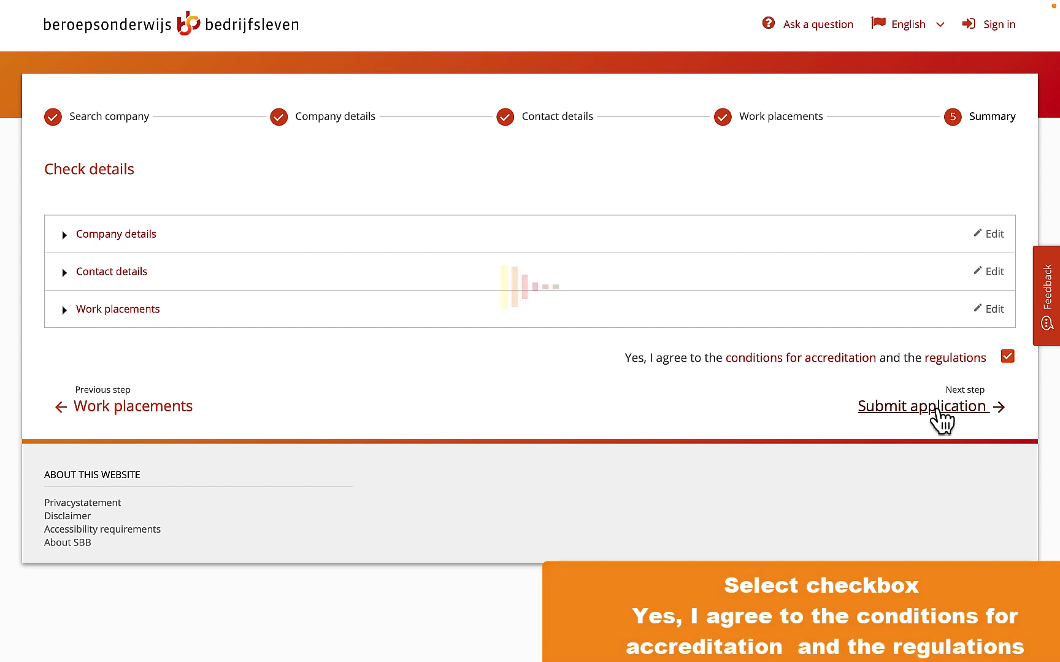